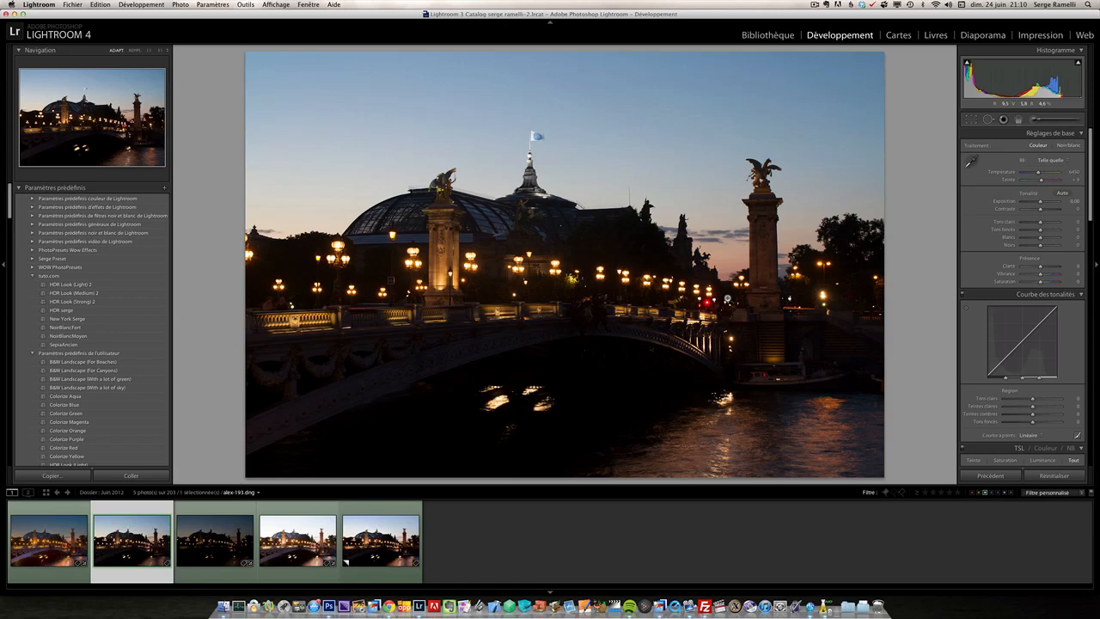
# Step: Compare the three bracketed bridge exposures alex-193 to alex-195 one by one and select all three together
pyautogui.click(204, 540)
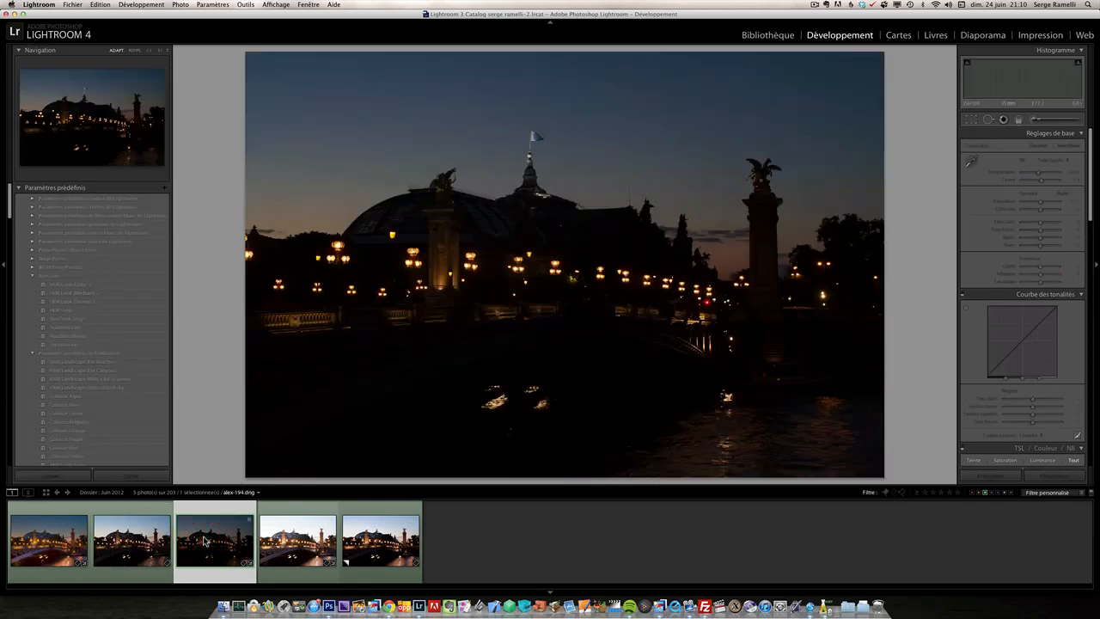
pyautogui.click(292, 534)
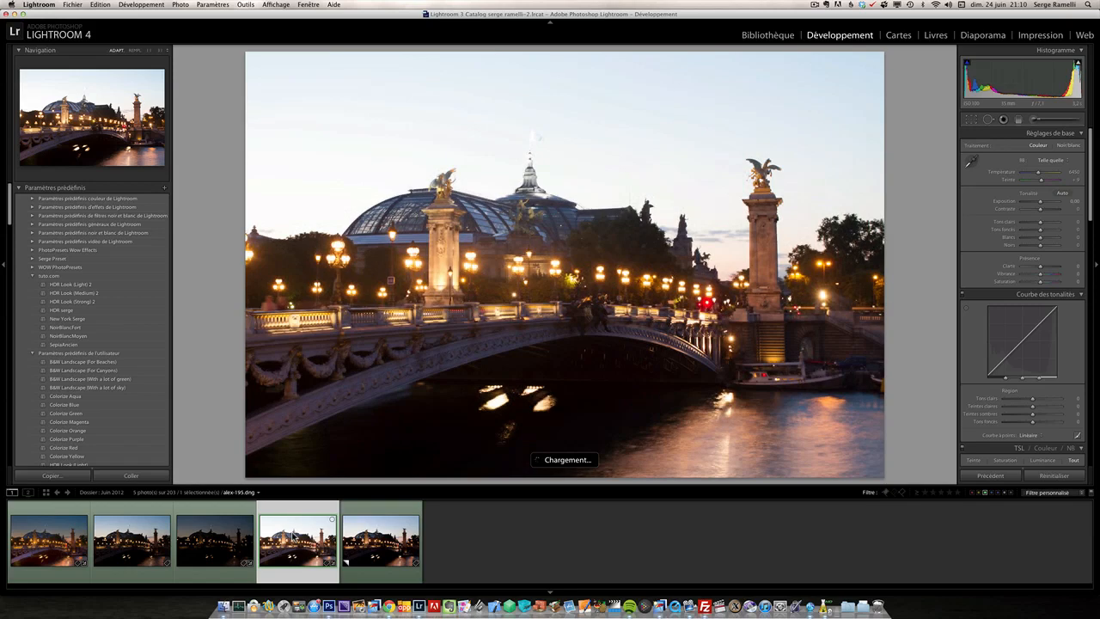
pyautogui.click(117, 539)
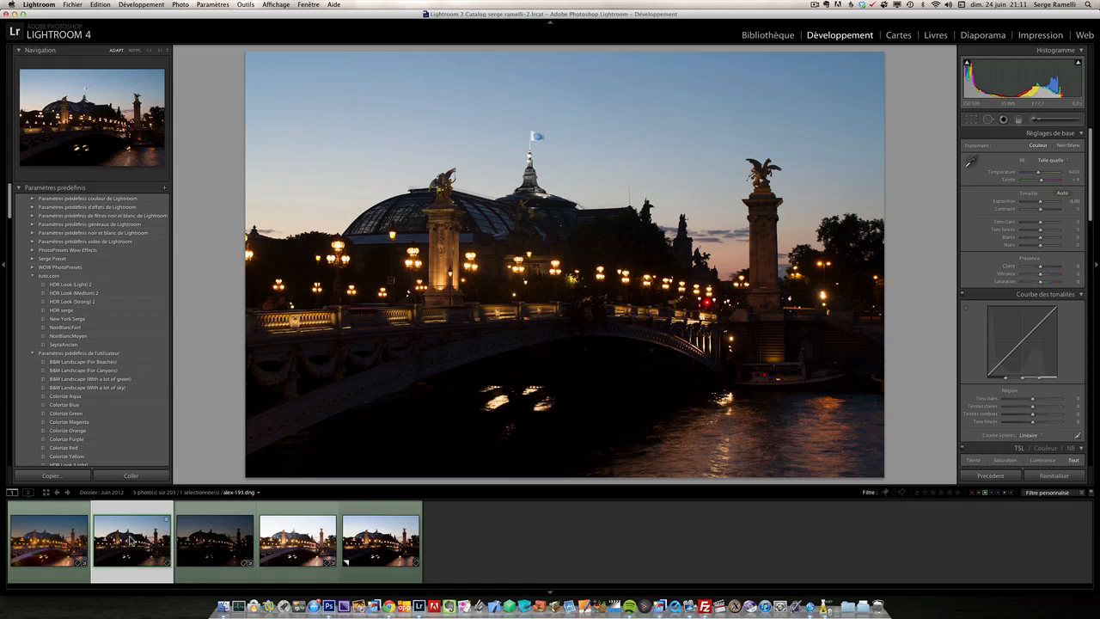
pyautogui.keyDown('shift'); pyautogui.click(282, 543); pyautogui.keyUp('shift')
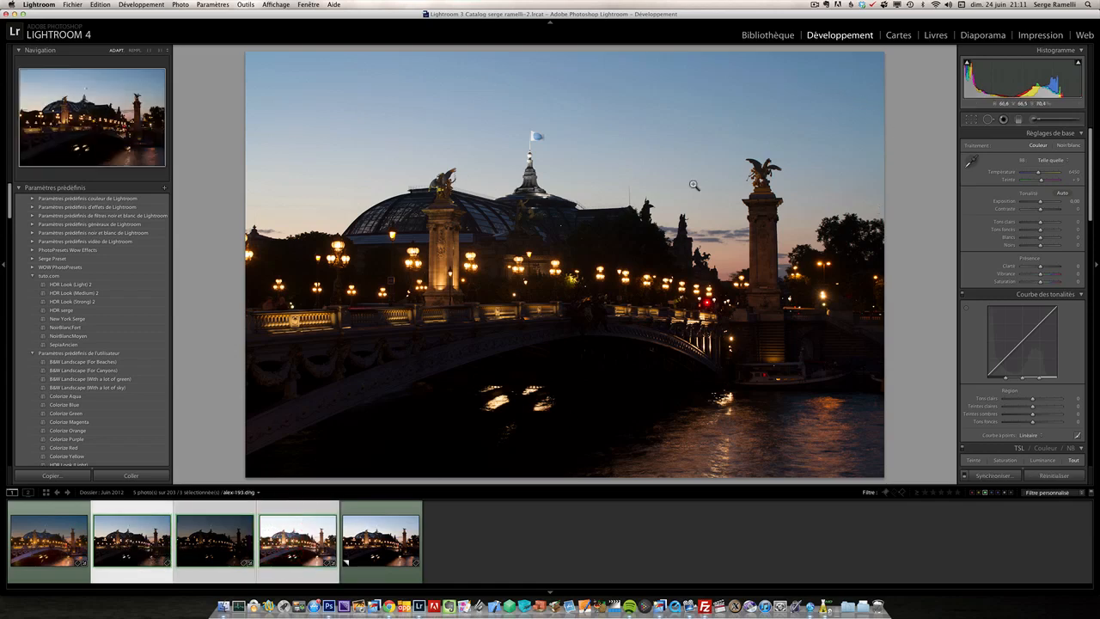
# Step: Set luminance noise reduction to 33 and synchronize all develop settings across the three selected exposures
pyautogui.moveTo(1090, 191); pyautogui.dragTo(1091, 393)
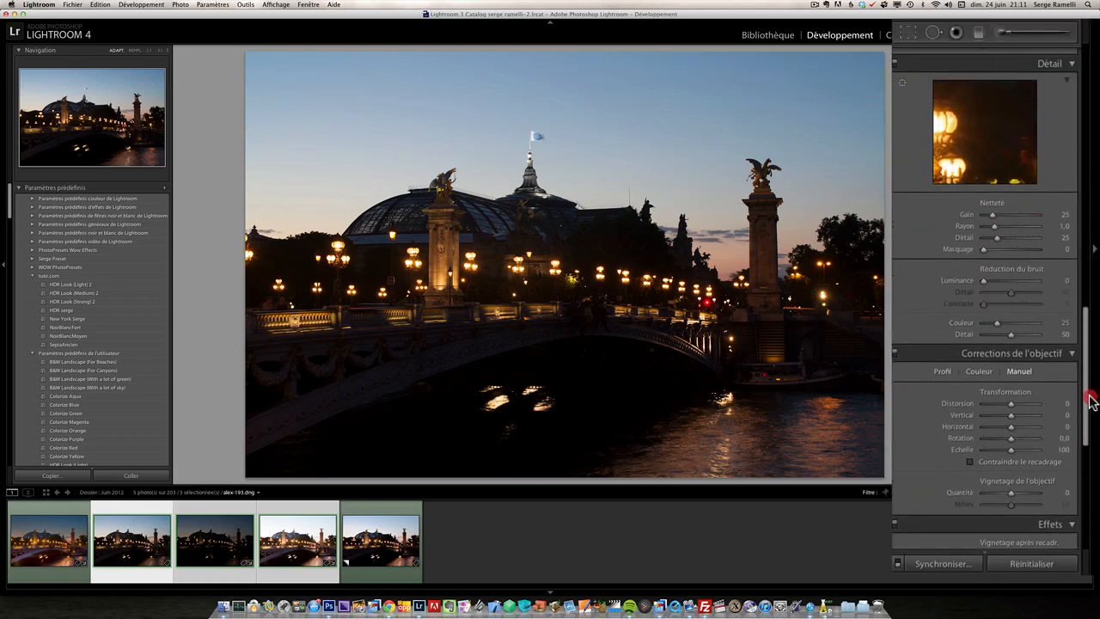
pyautogui.moveTo(983, 283); pyautogui.dragTo(1003, 289)
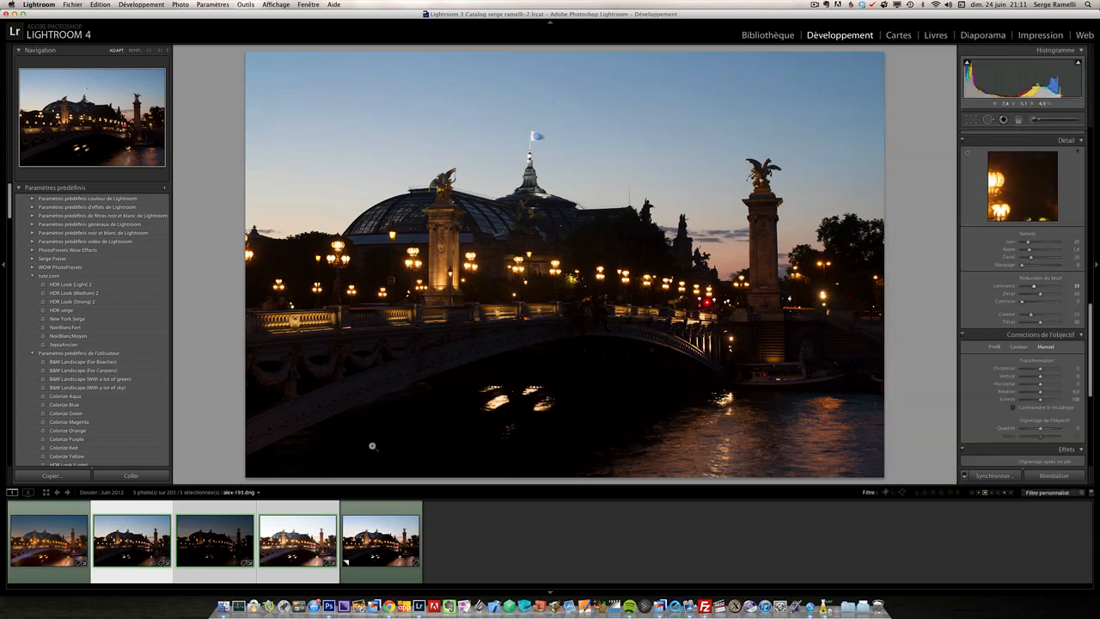
pyautogui.click(993, 475)
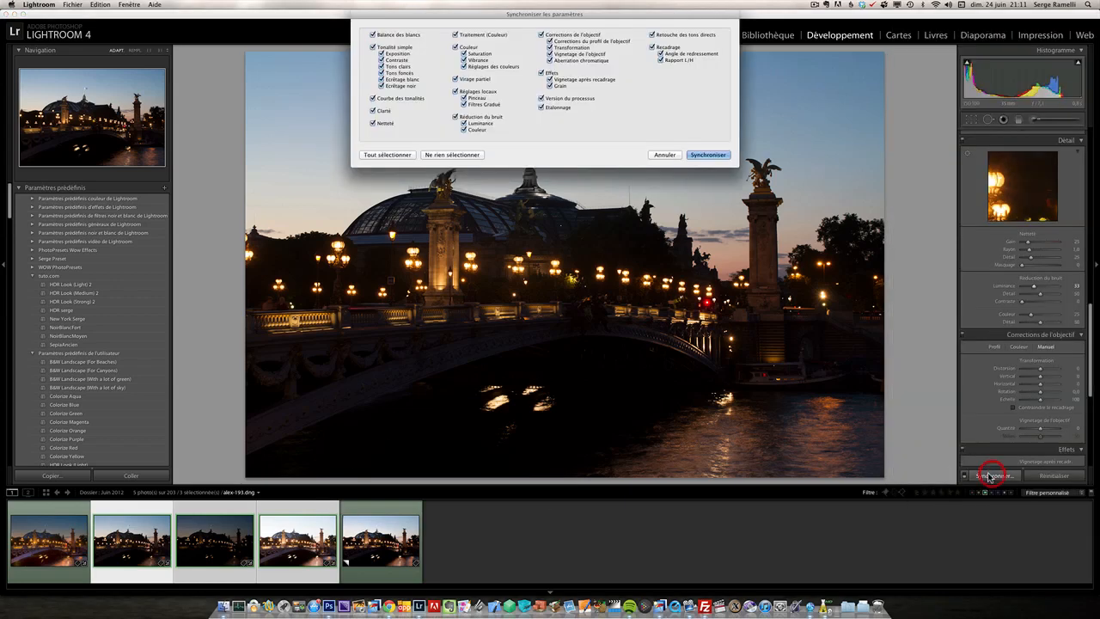
pyautogui.click(706, 155)
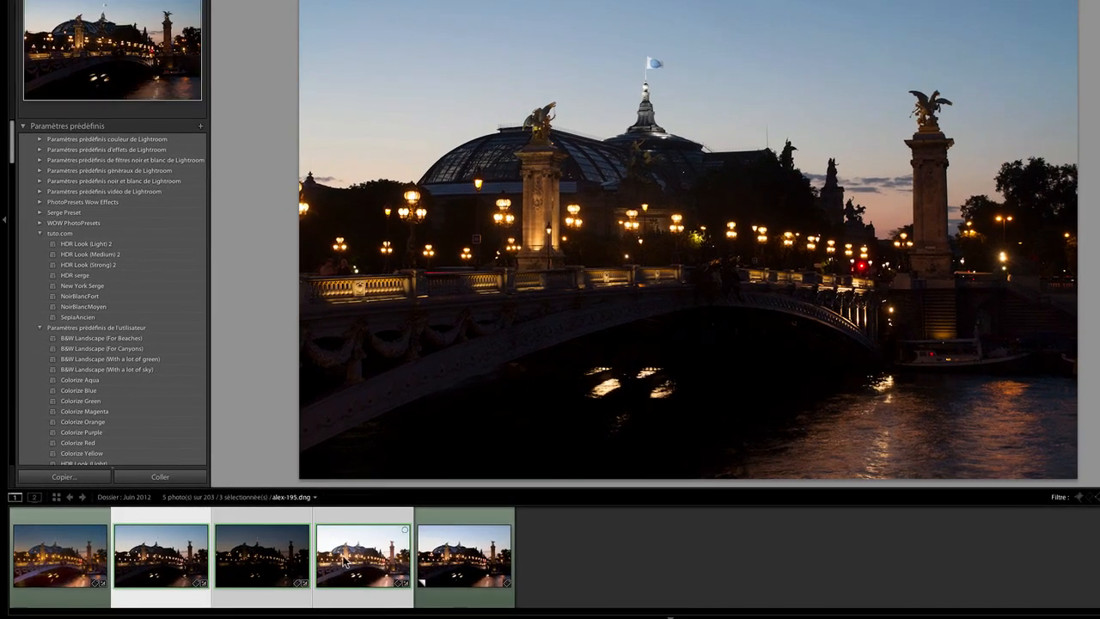
# Step: Export the three selected exposures to Photomatix Pro, generating an aligned HDR image with noise reduction in TIFF 16-bit format
pyautogui.rightClick(321, 552)
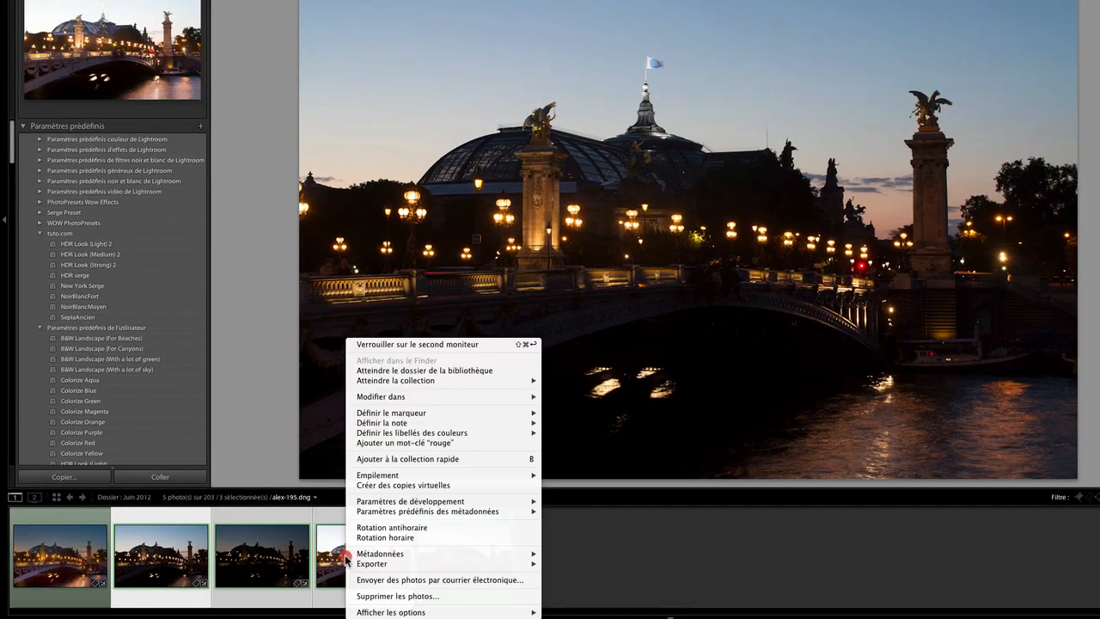
pyautogui.moveTo(356, 560)
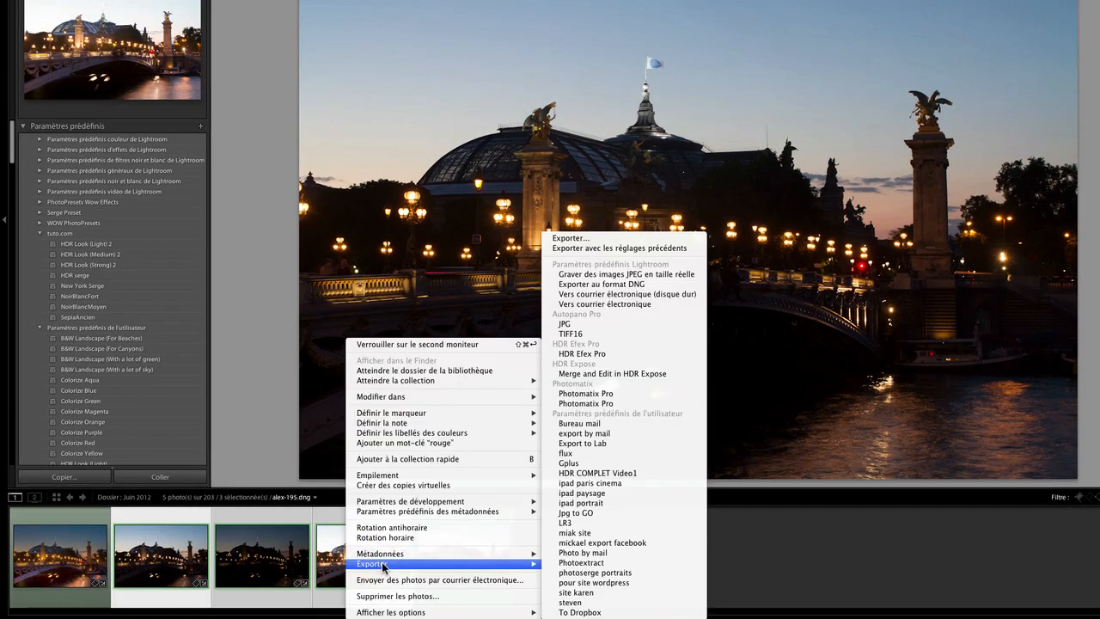
pyautogui.click(638, 402)
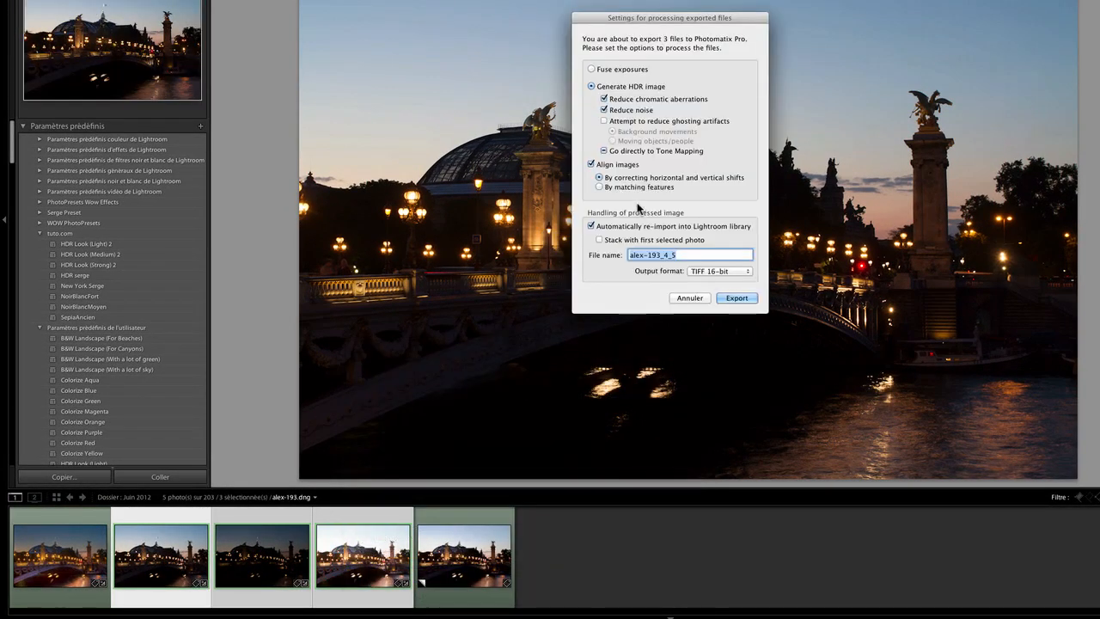
pyautogui.click(734, 298)
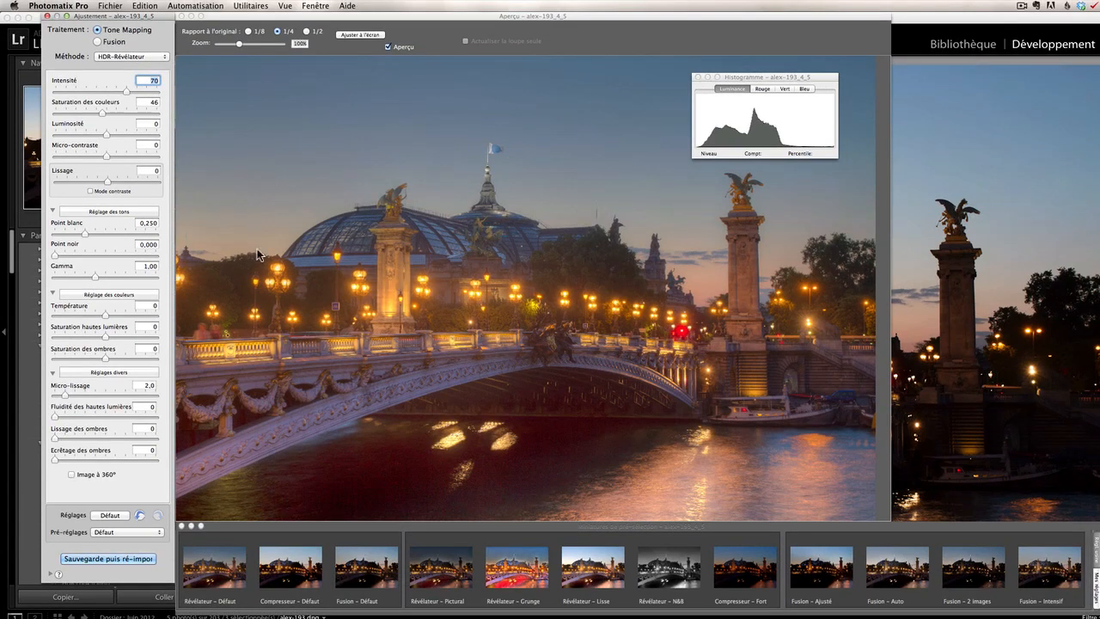
# Step: Set the tone mapping to micro-contrast +100, gamma 1.09 and luminosity +43, and close the adjustment window
pyautogui.moveTo(106, 161); pyautogui.dragTo(165, 159)
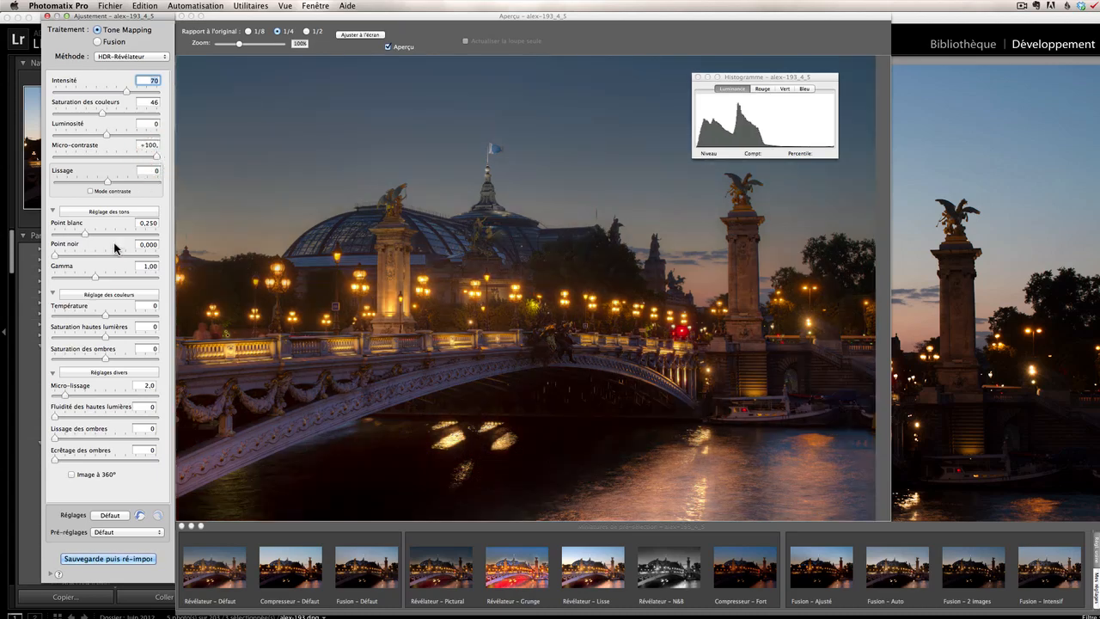
pyautogui.moveTo(93, 276); pyautogui.dragTo(89, 280)
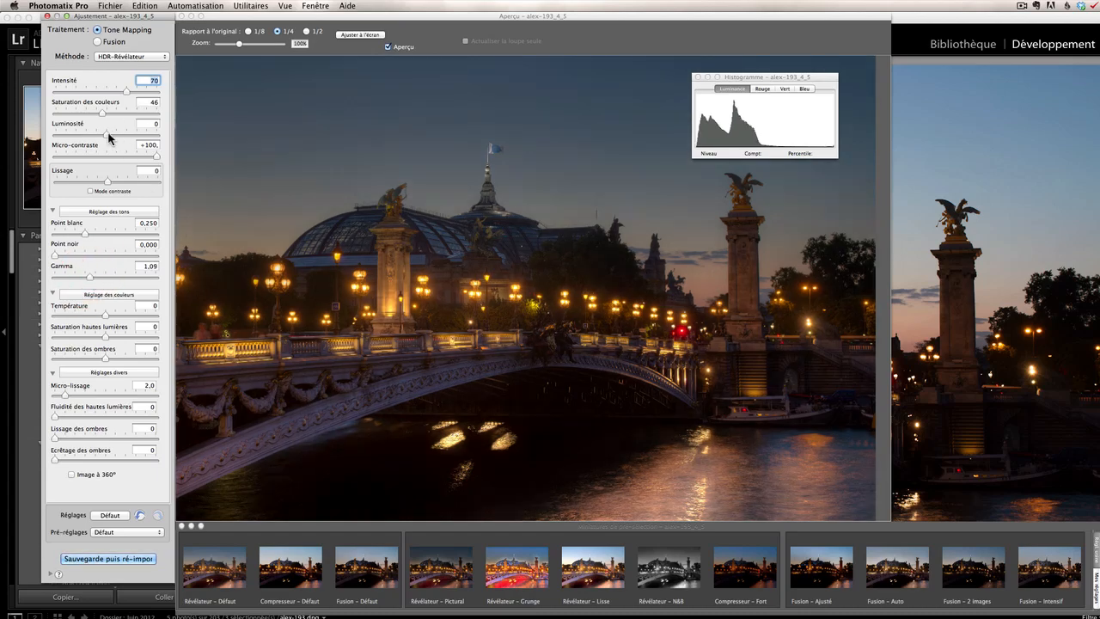
pyautogui.moveTo(106, 135); pyautogui.dragTo(126, 135)
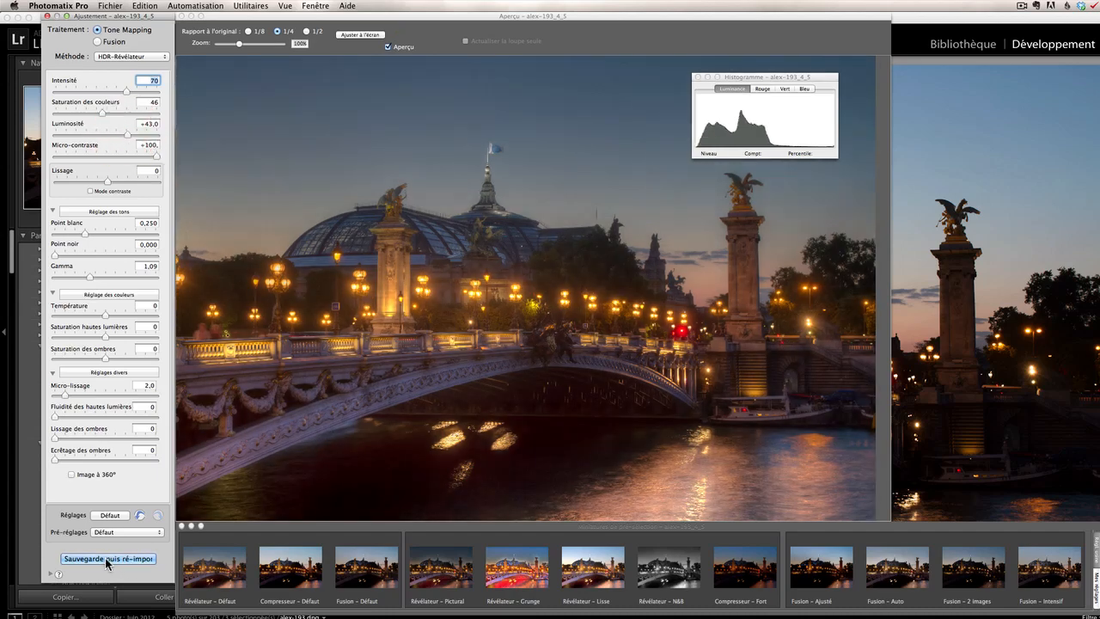
pyautogui.click(47, 16)
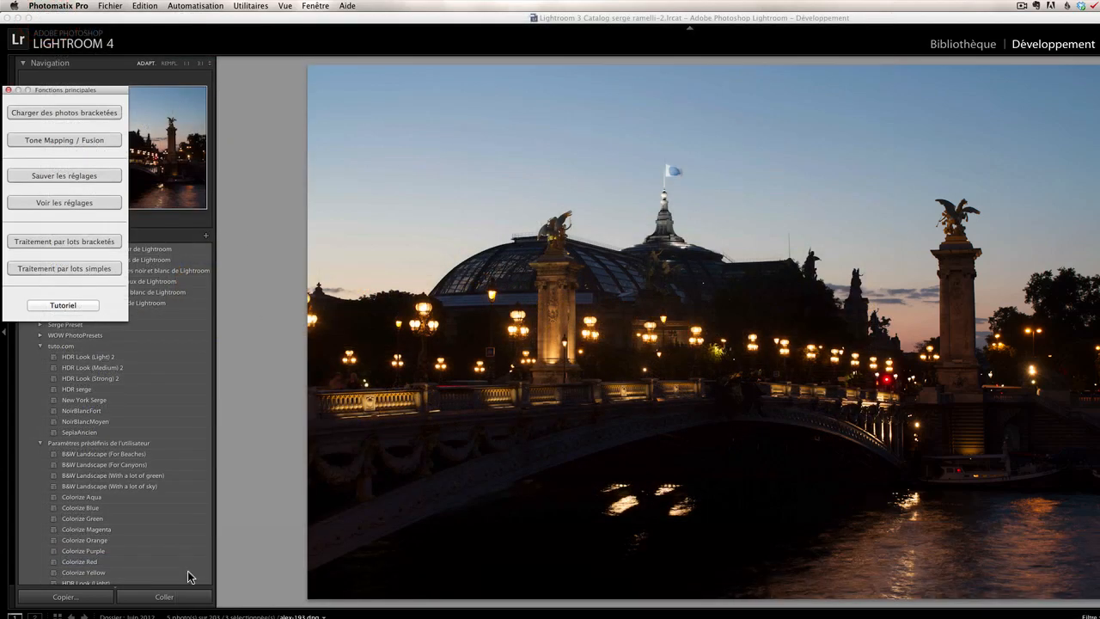
# Step: Switch to Lightroom and set the contrast of PhotomatixAlex.tif to +69, its highlights to -60 and its shadows to +62
pyautogui.click(194, 615)
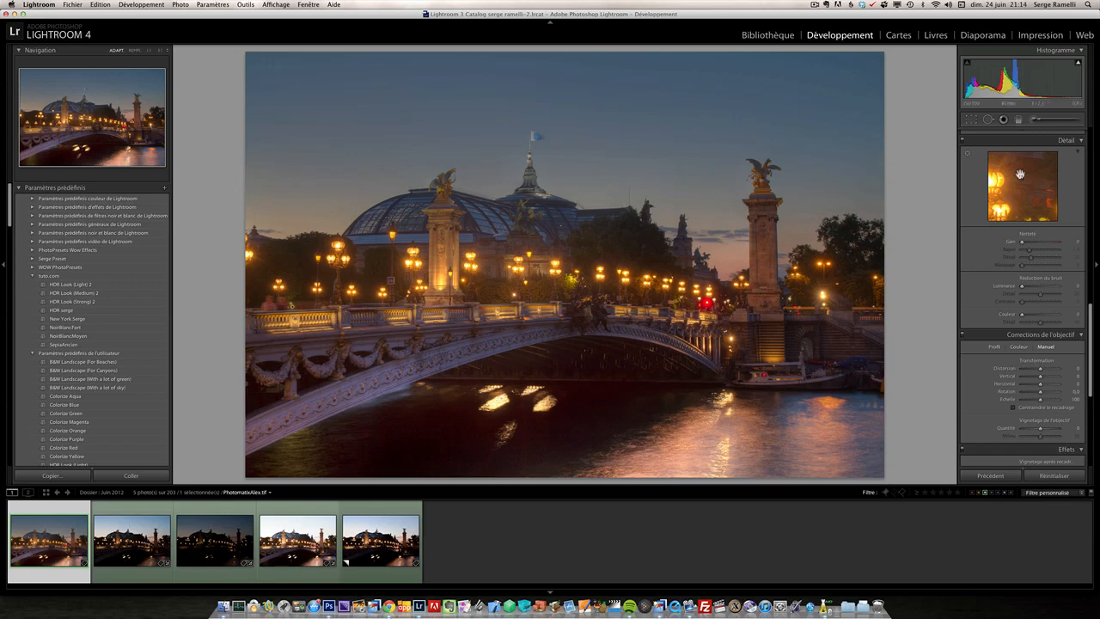
pyautogui.click(1091, 154)
pyautogui.click(1091, 154)
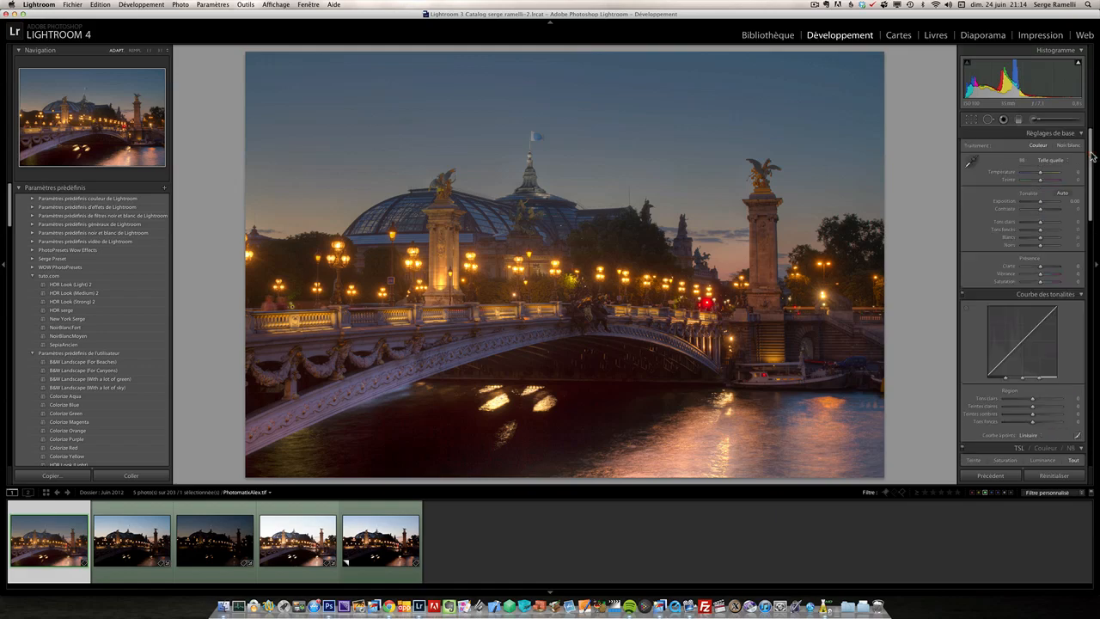
pyautogui.click(1019, 165)
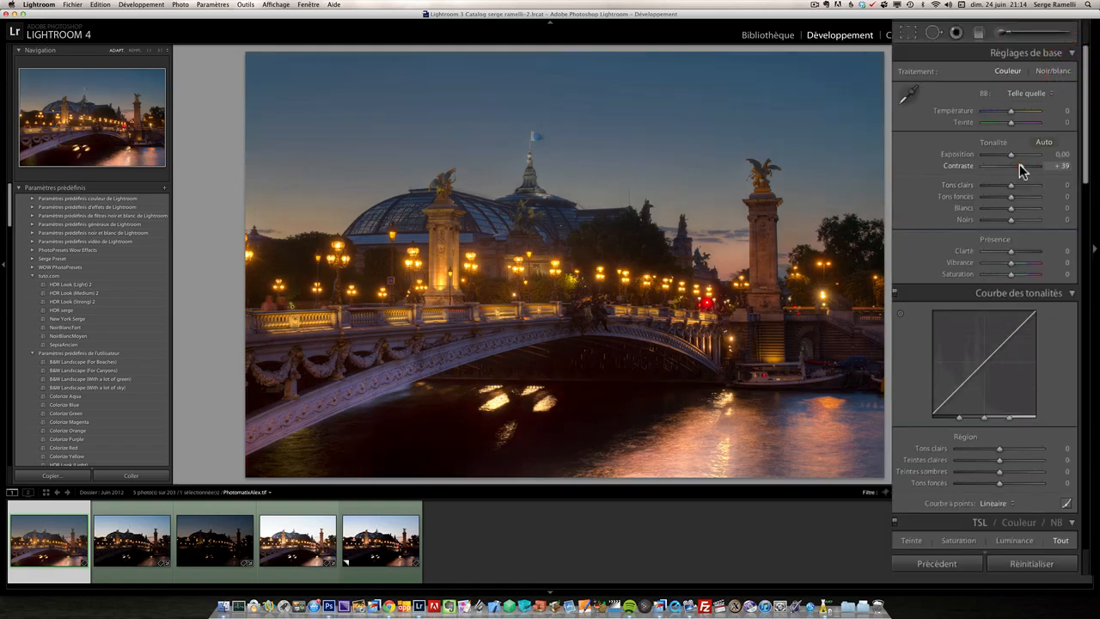
pyautogui.moveTo(1022, 197); pyautogui.dragTo(1029, 199)
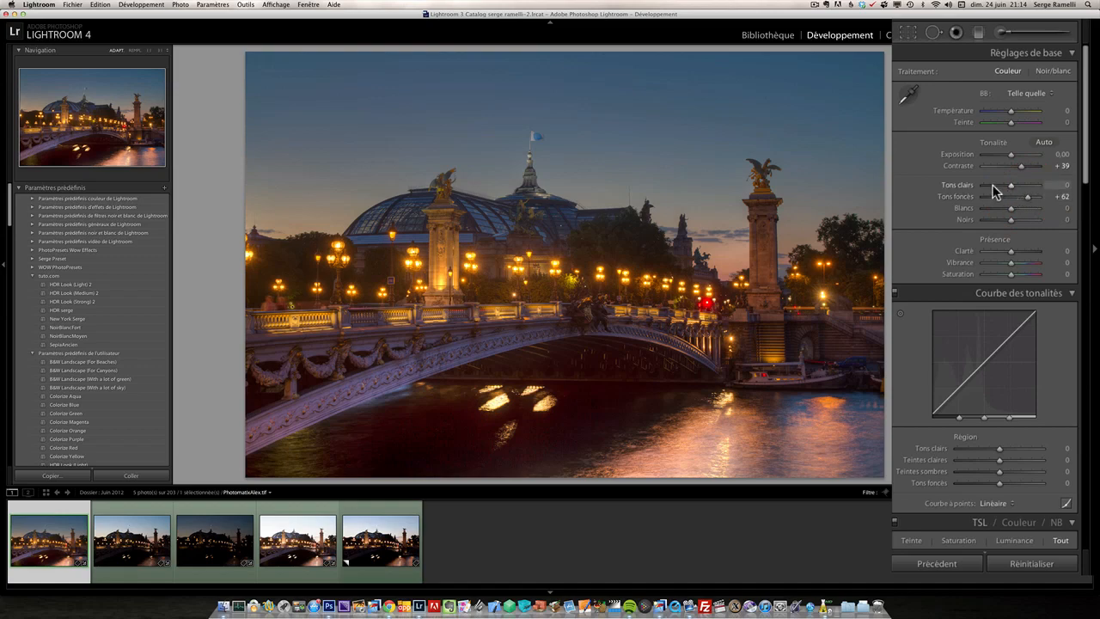
pyautogui.click(992, 185)
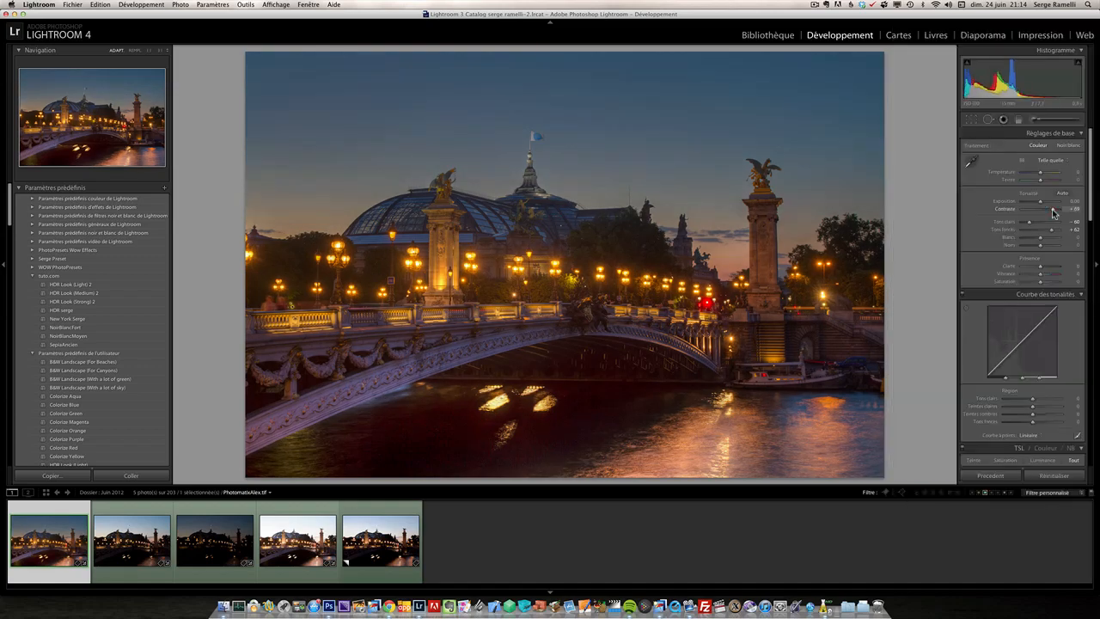
pyautogui.click(1052, 210)
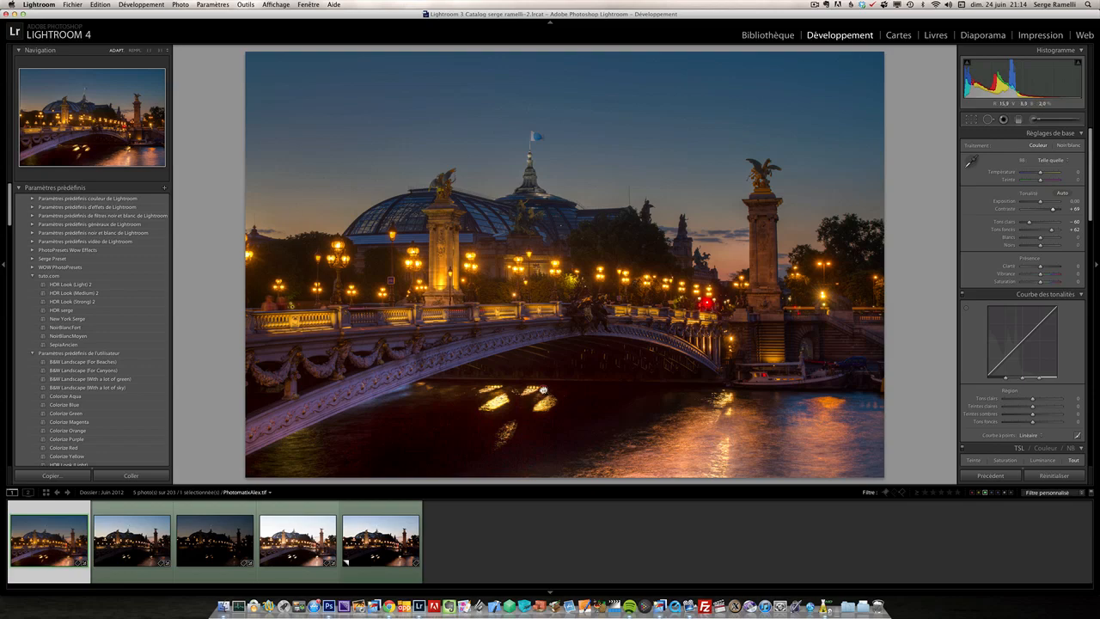
pyautogui.click(542, 388)
pyautogui.moveTo(721, 326); pyautogui.dragTo(584, 289)
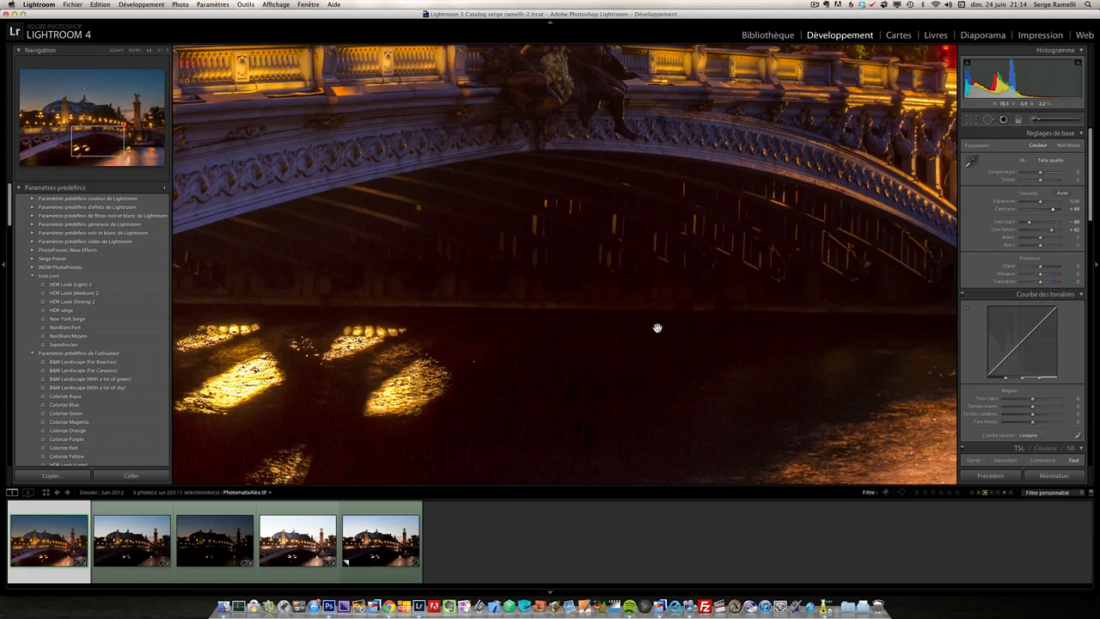
pyautogui.click(622, 325)
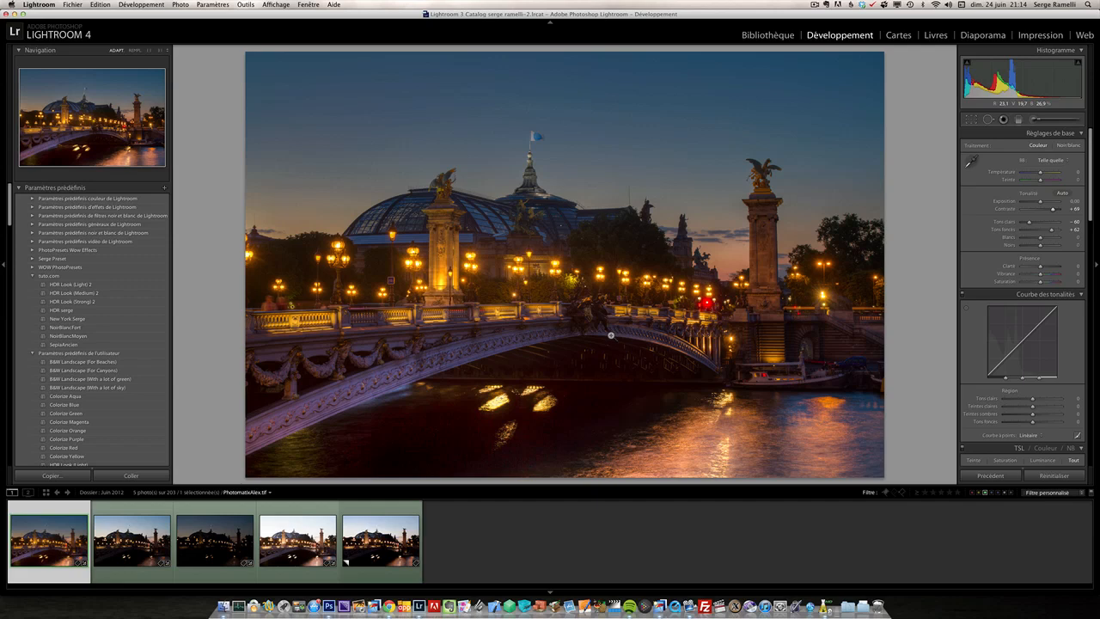
# Step: Select the three original exposures alex-193 to alex-195 and open them in Photoshop's HDR Pro merge
pyautogui.click(140, 534)
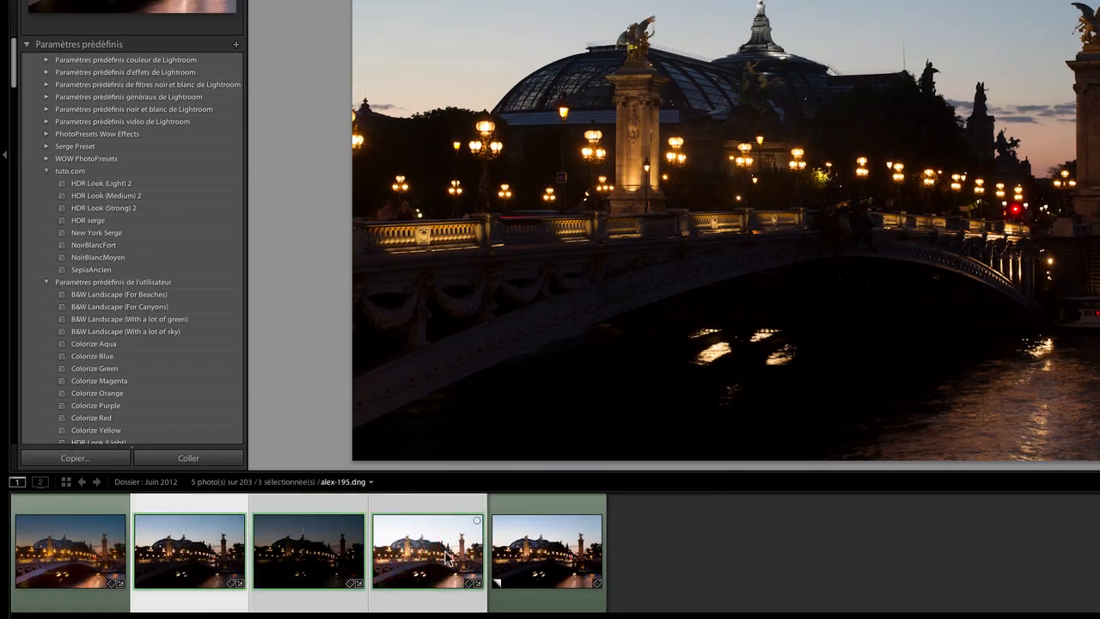
pyautogui.rightClick(438, 547)
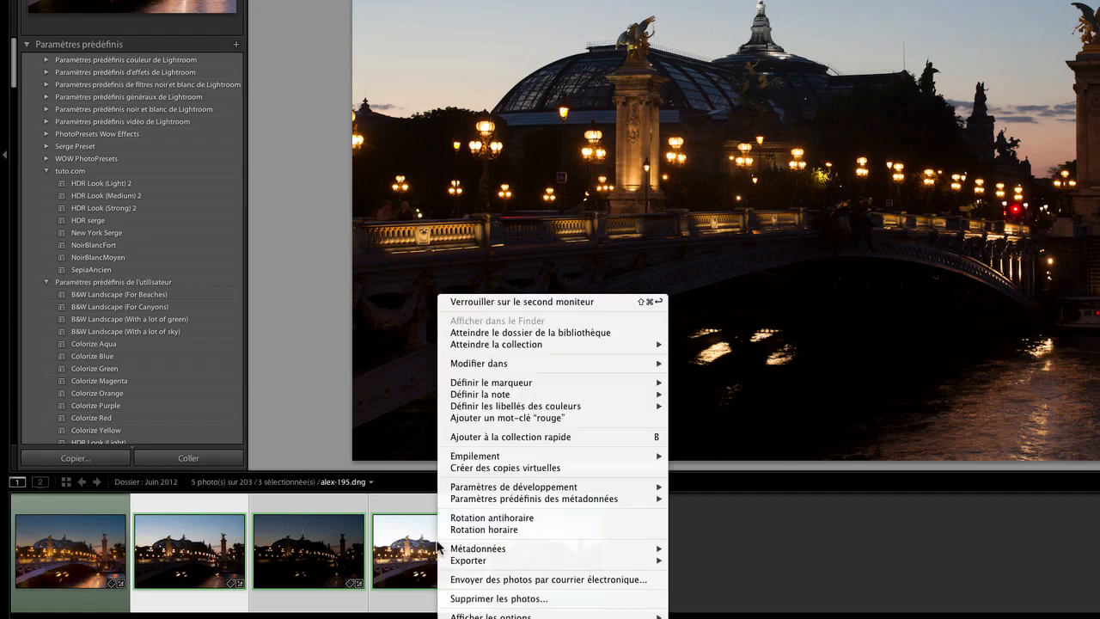
pyautogui.moveTo(560, 364)
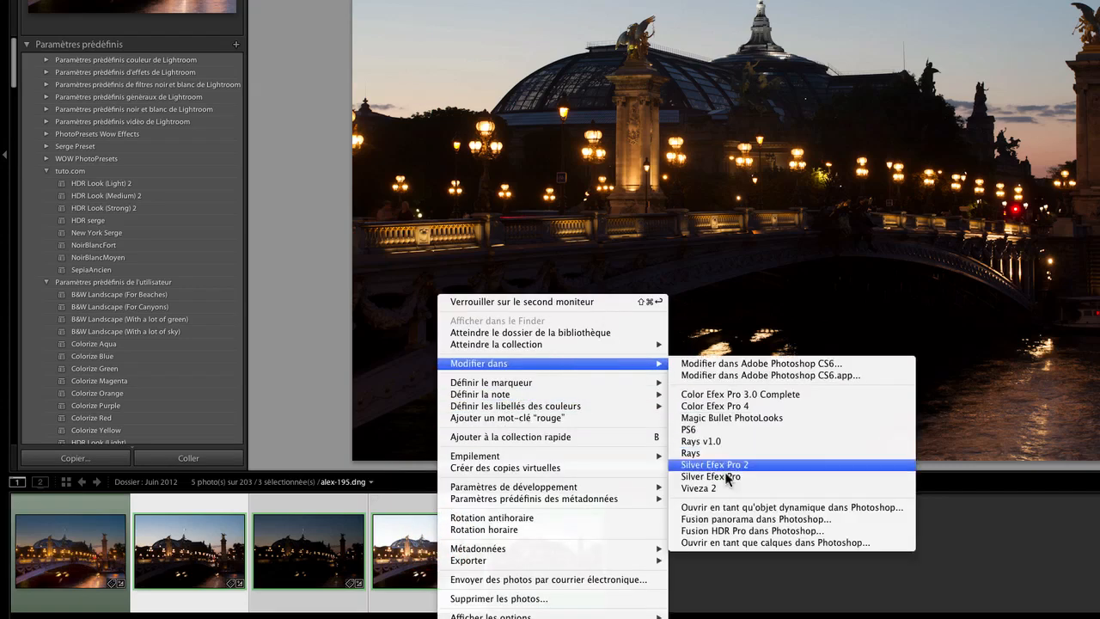
pyautogui.click(749, 530)
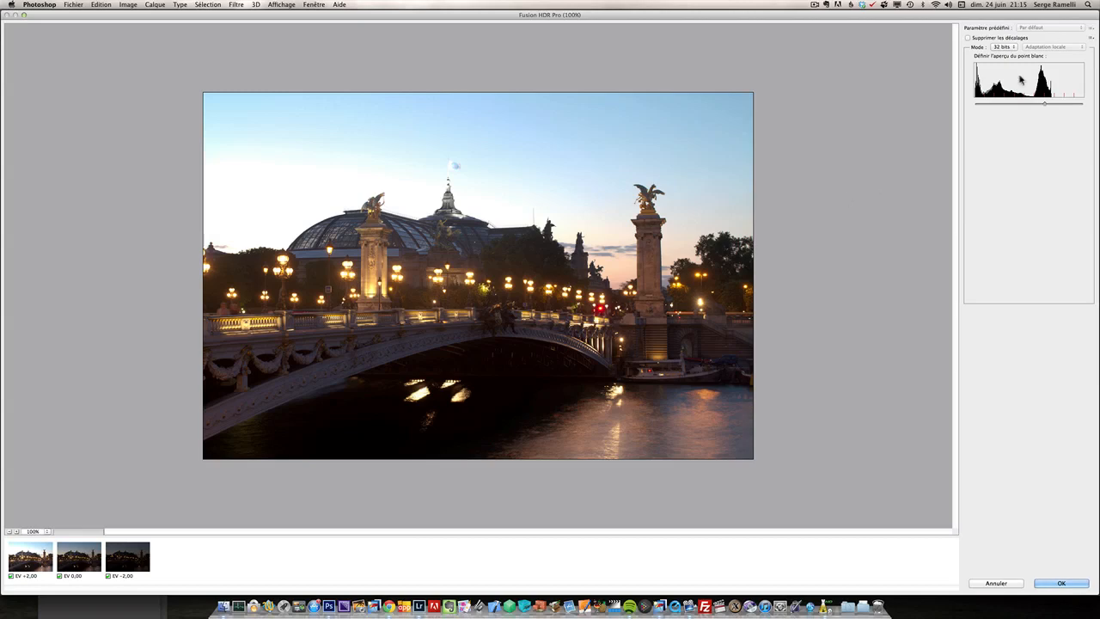
# Step: Preview the HDR merge in 16-bit mode with local adaptation and switch the mode back to 32 bits
pyautogui.click(1003, 46)
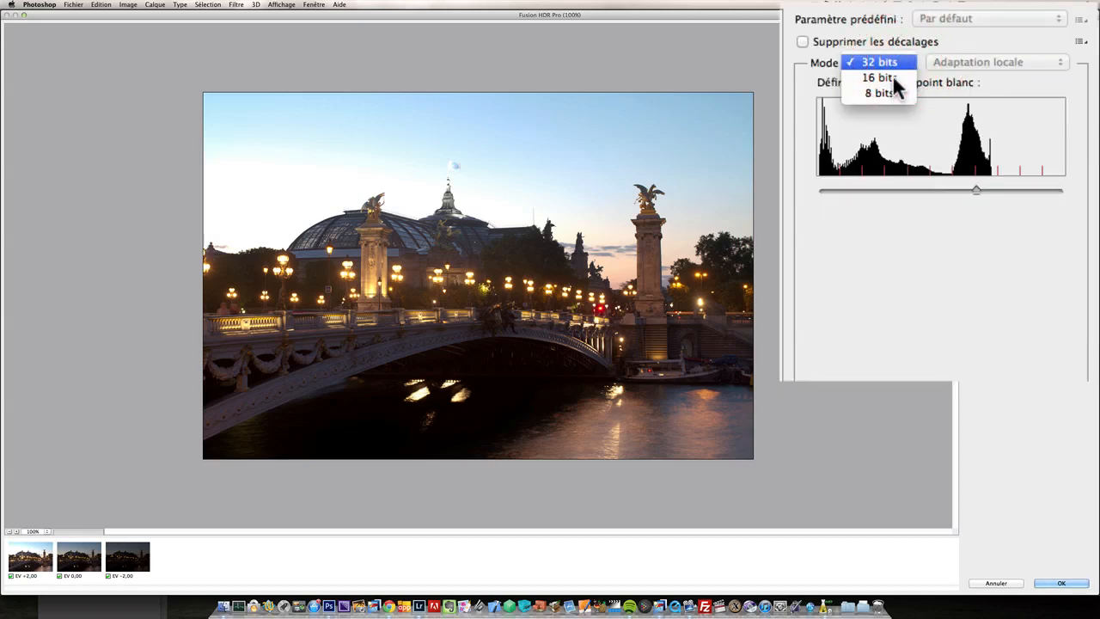
pyautogui.click(891, 76)
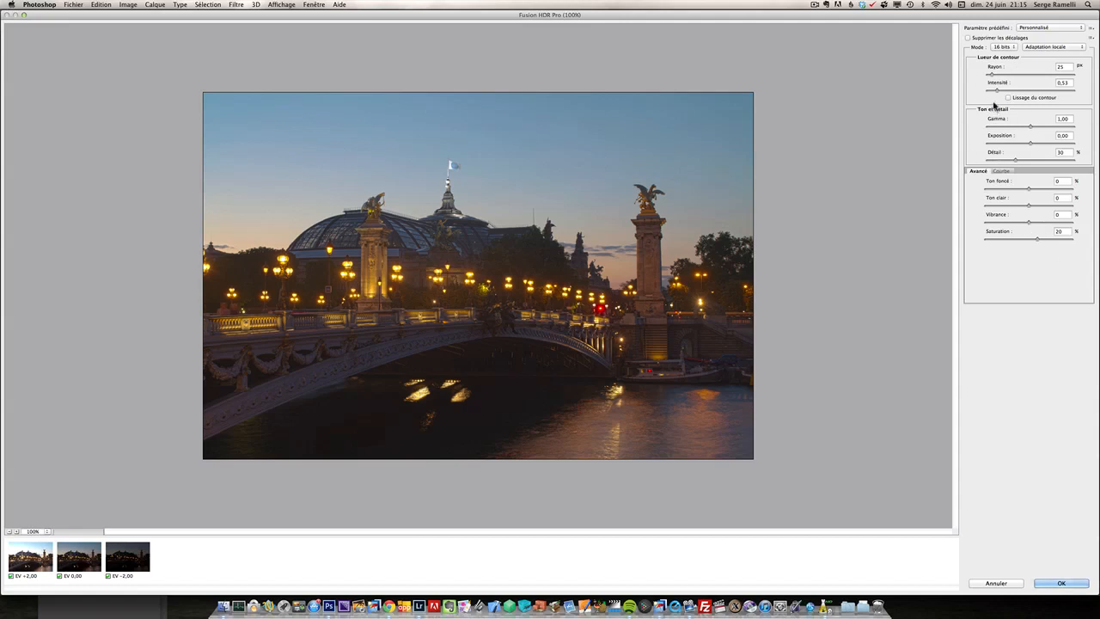
pyautogui.click(1004, 46)
pyautogui.click(1004, 39)
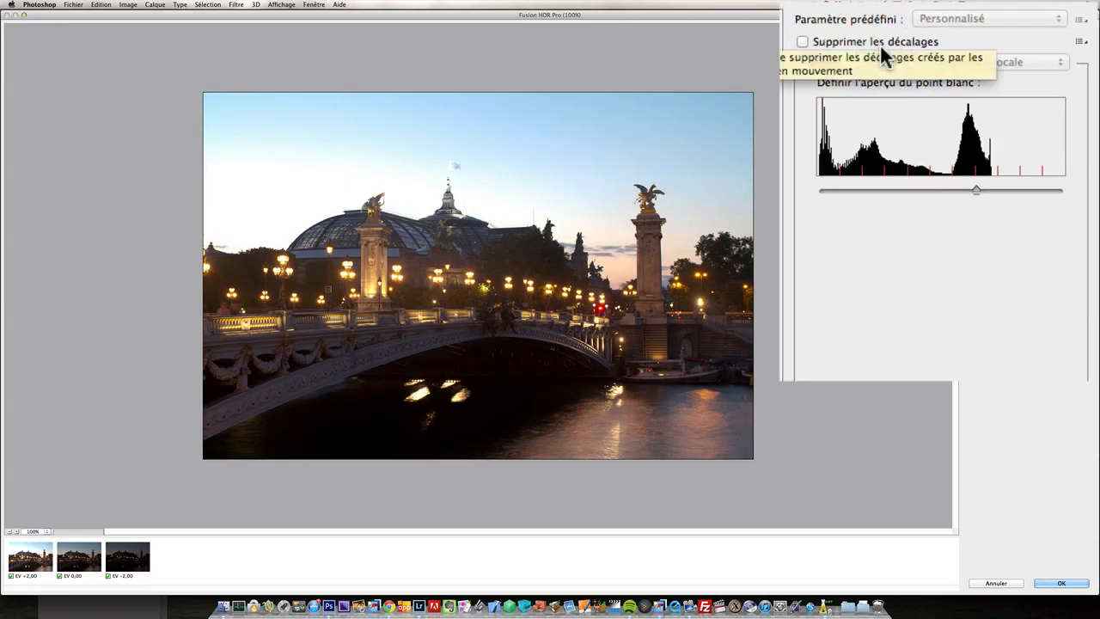
# Step: Enable ghost removal for the moving elements and merge the exposures into a 32-bit HDR image
pyautogui.click(829, 42)
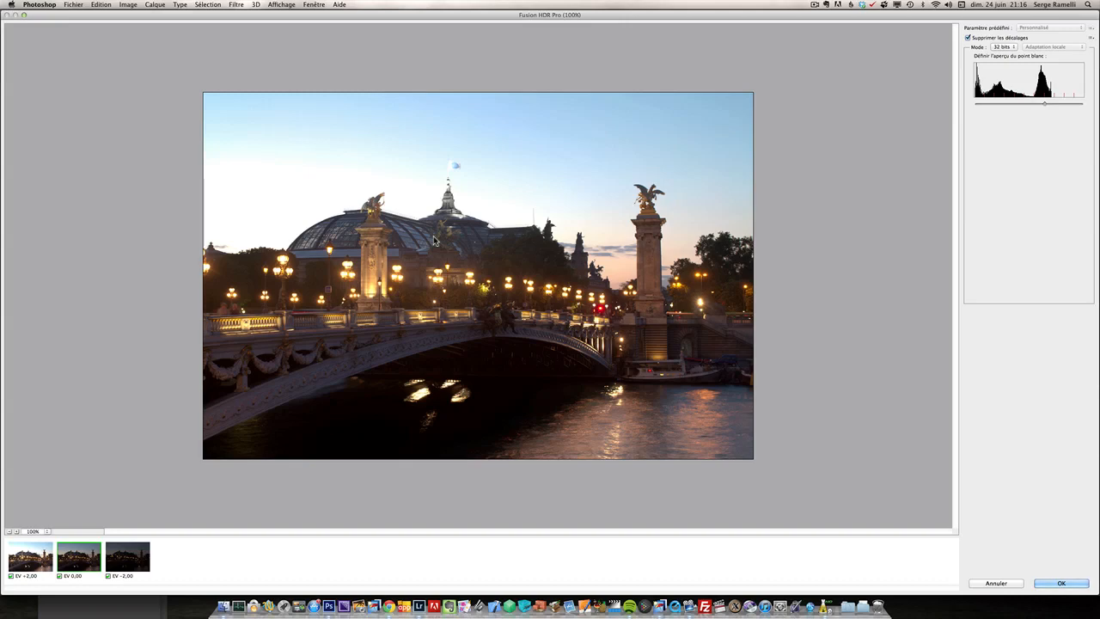
pyautogui.click(1053, 581)
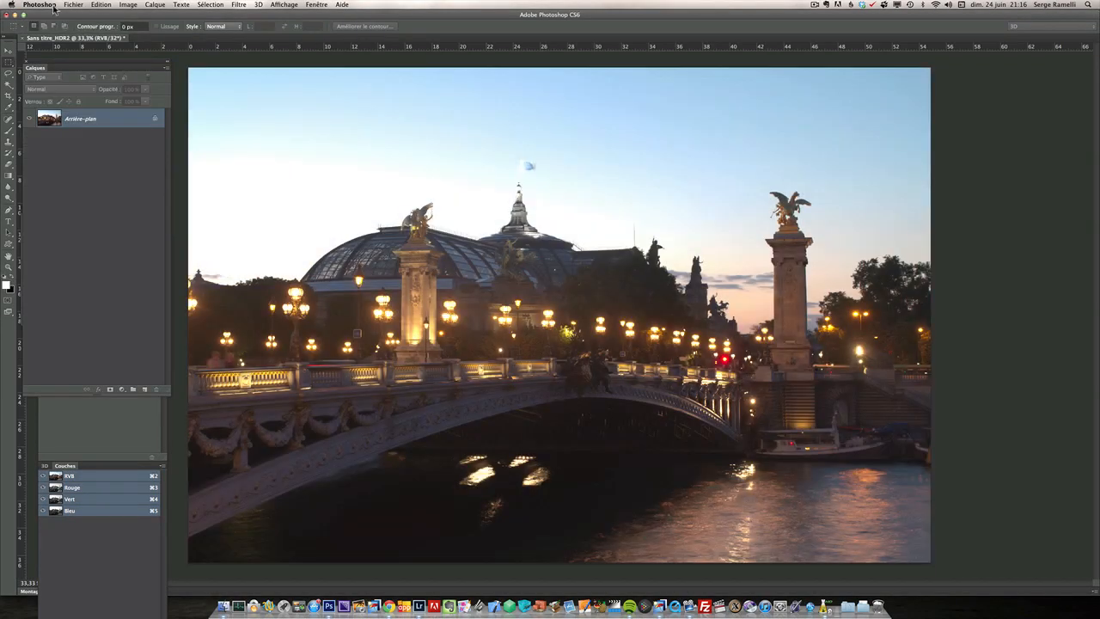
# Step: Close the merged HDR document in Photoshop without saving its changes
pyautogui.click(73, 4)
pyautogui.click(104, 79)
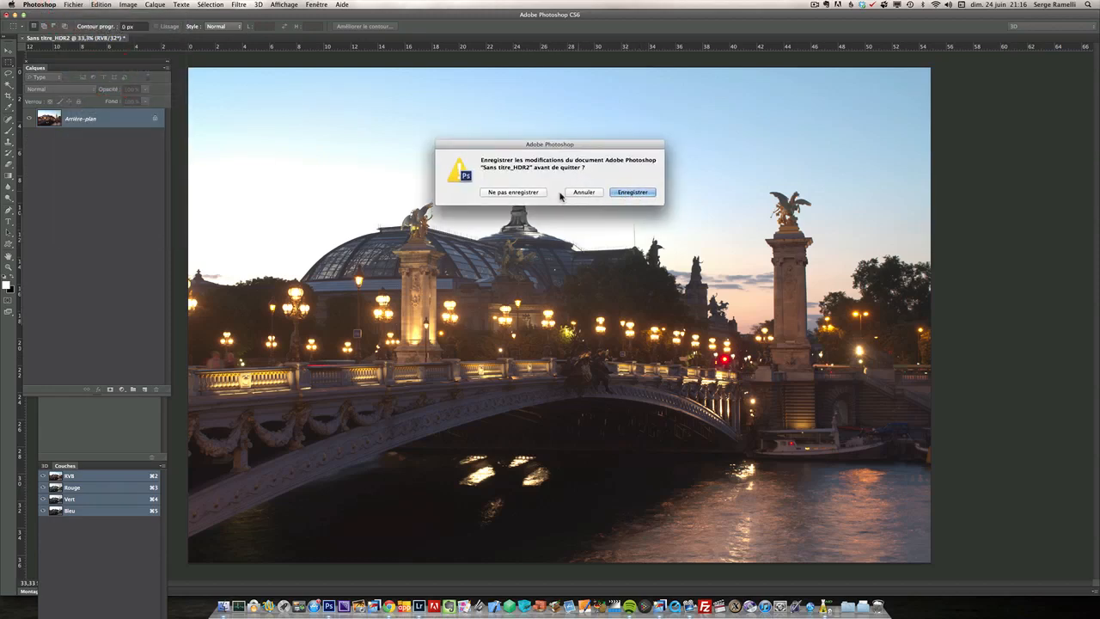
pyautogui.click(509, 193)
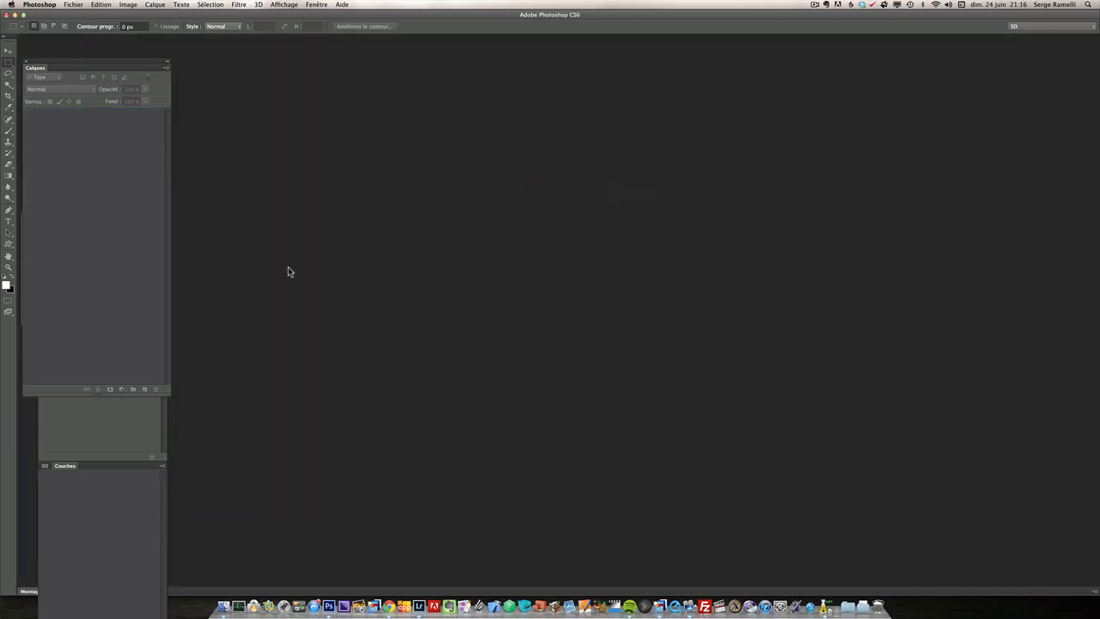
# Step: Switch to Lightroom, compare the merged Alexandre3BridgeParis-1.tif copy with the original alex-193.dng, and select the merged copy again
pyautogui.press('super+Tab')
pyautogui.click(371, 550)
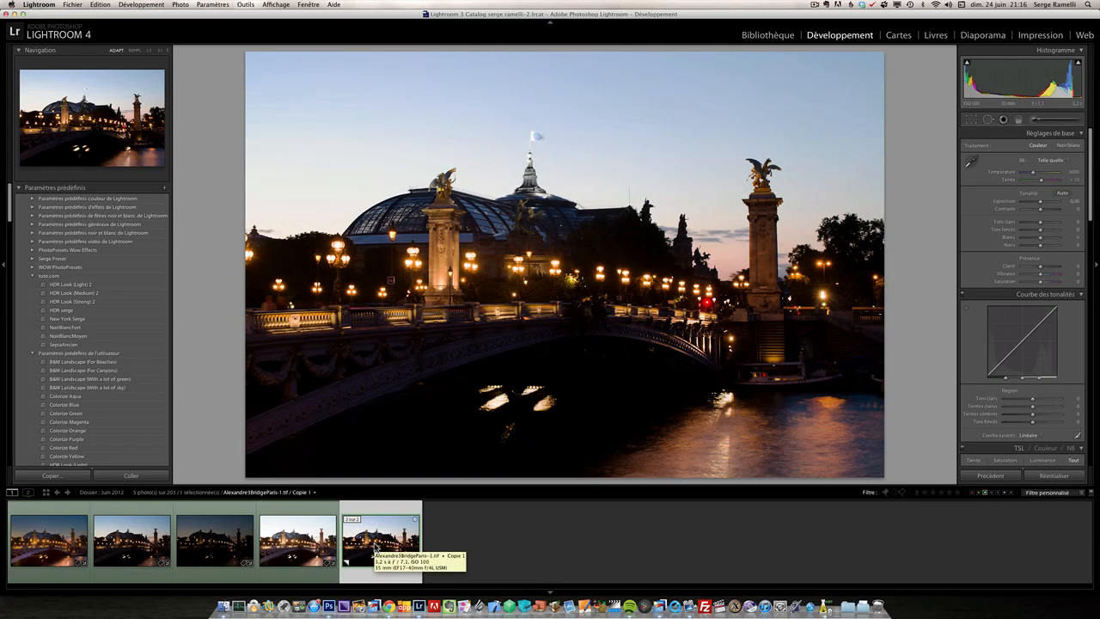
pyautogui.click(153, 548)
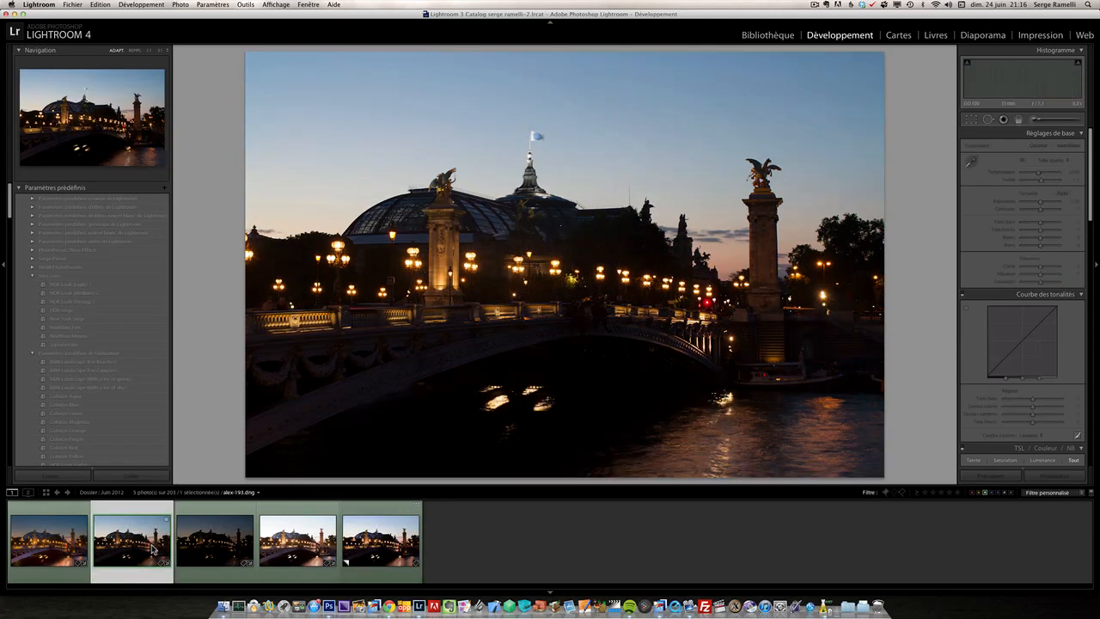
pyautogui.click(374, 546)
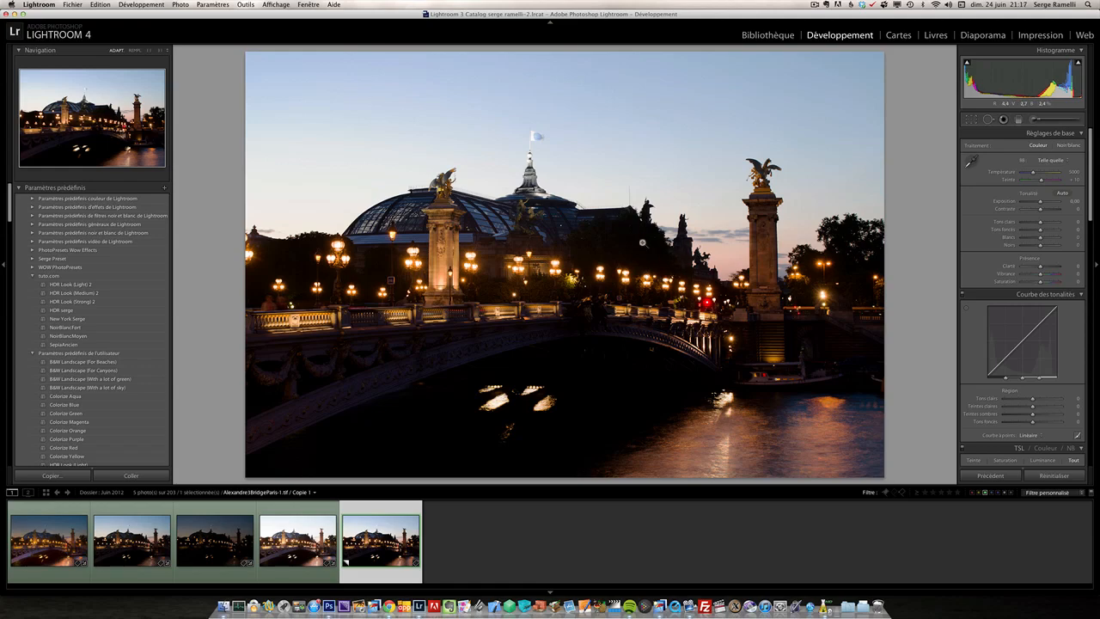
# Step: Set the merged image's shadows to +100, highlights to -48 and contrast to +39
pyautogui.moveTo(1050, 229); pyautogui.dragTo(1064, 230)
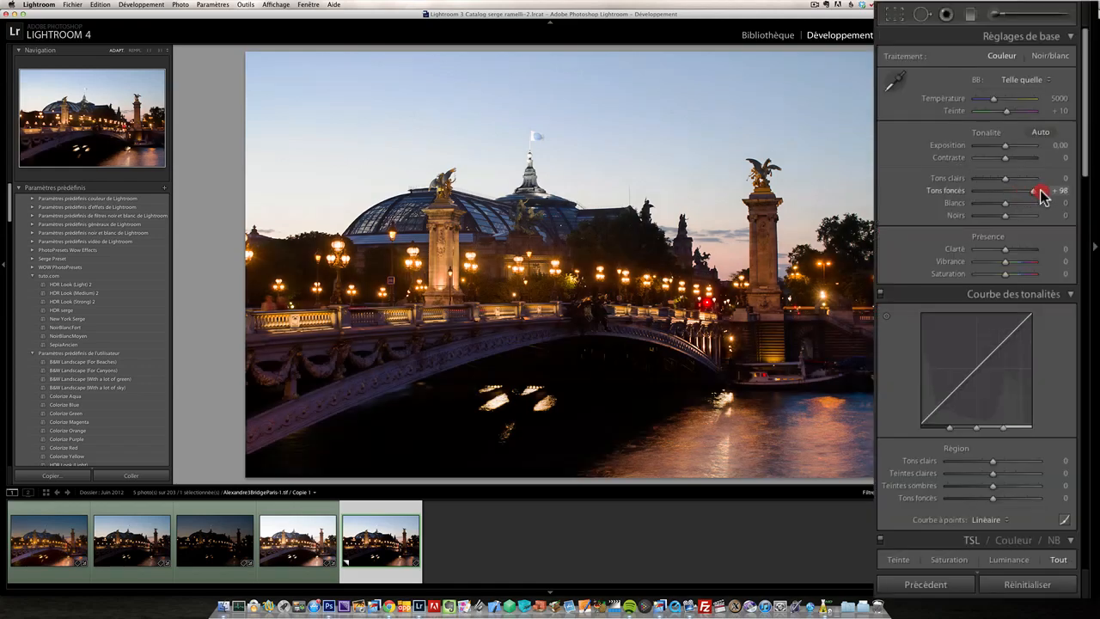
pyautogui.moveTo(1041, 194); pyautogui.dragTo(1042, 194)
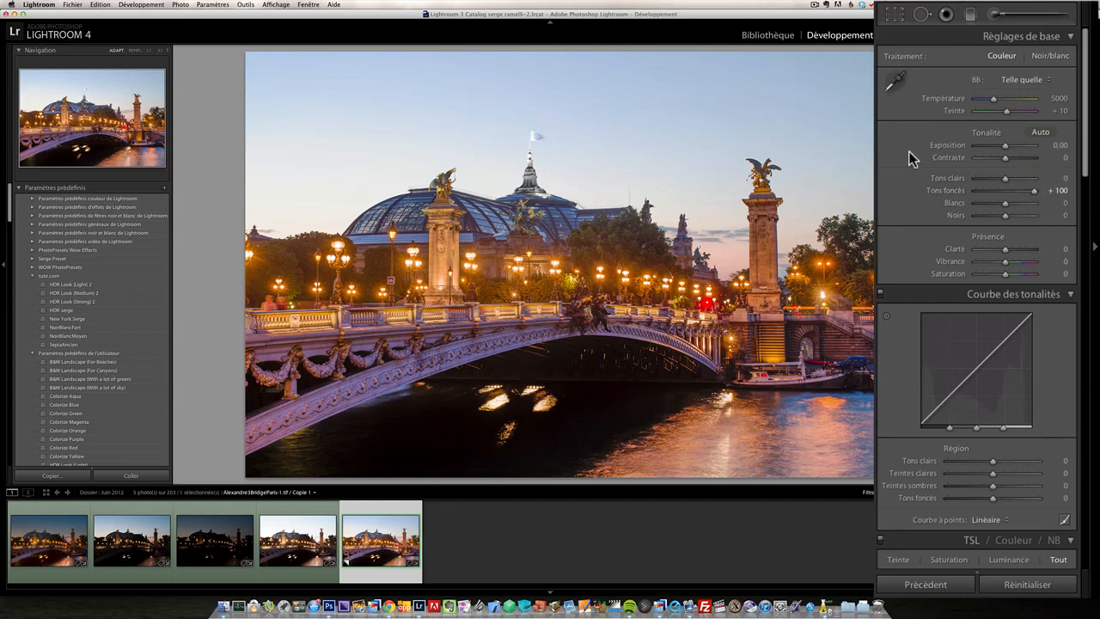
pyautogui.moveTo(1004, 178); pyautogui.dragTo(992, 181)
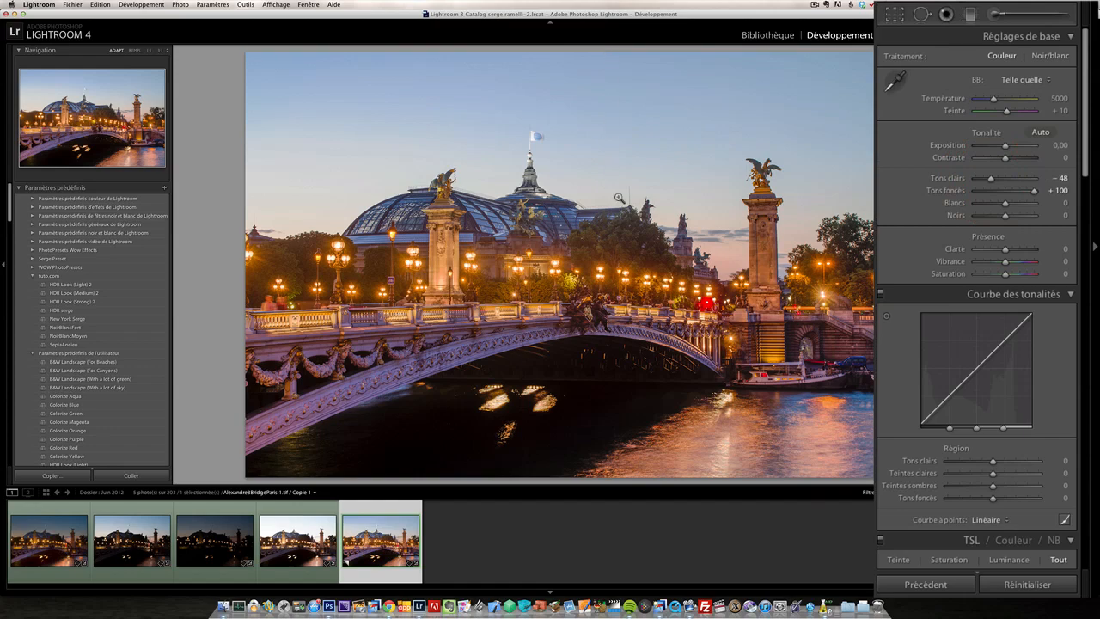
pyautogui.moveTo(1005, 157); pyautogui.dragTo(1016, 156)
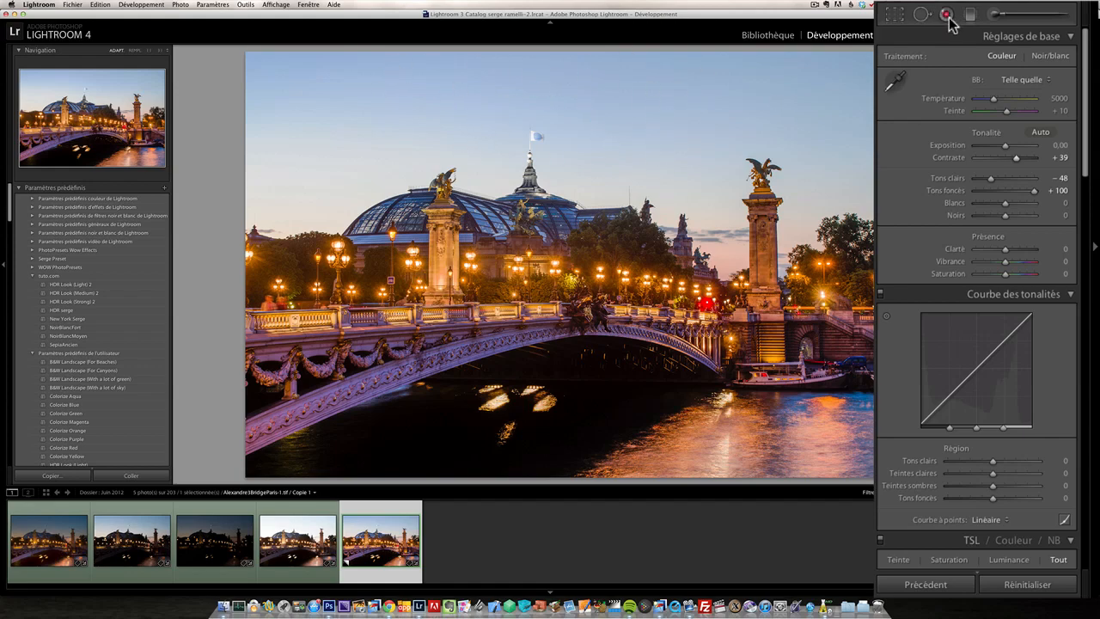
# Step: Add a graduated filter over the sky down towards the bridge, with exposure -0.52 and saturation 46
pyautogui.click(970, 15)
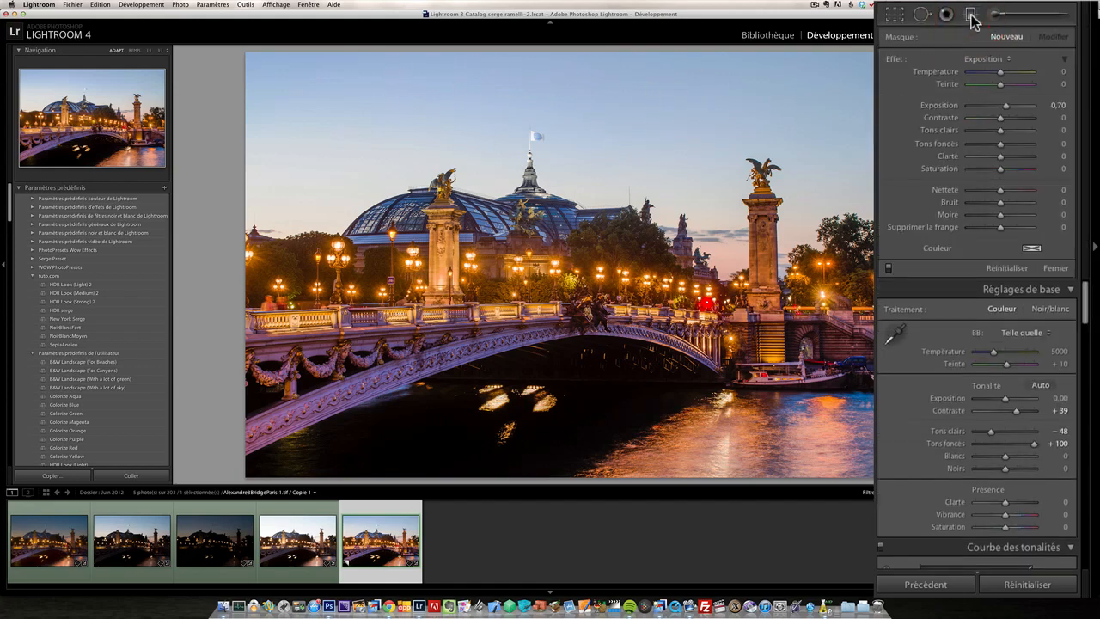
pyautogui.moveTo(1003, 110); pyautogui.dragTo(997, 109)
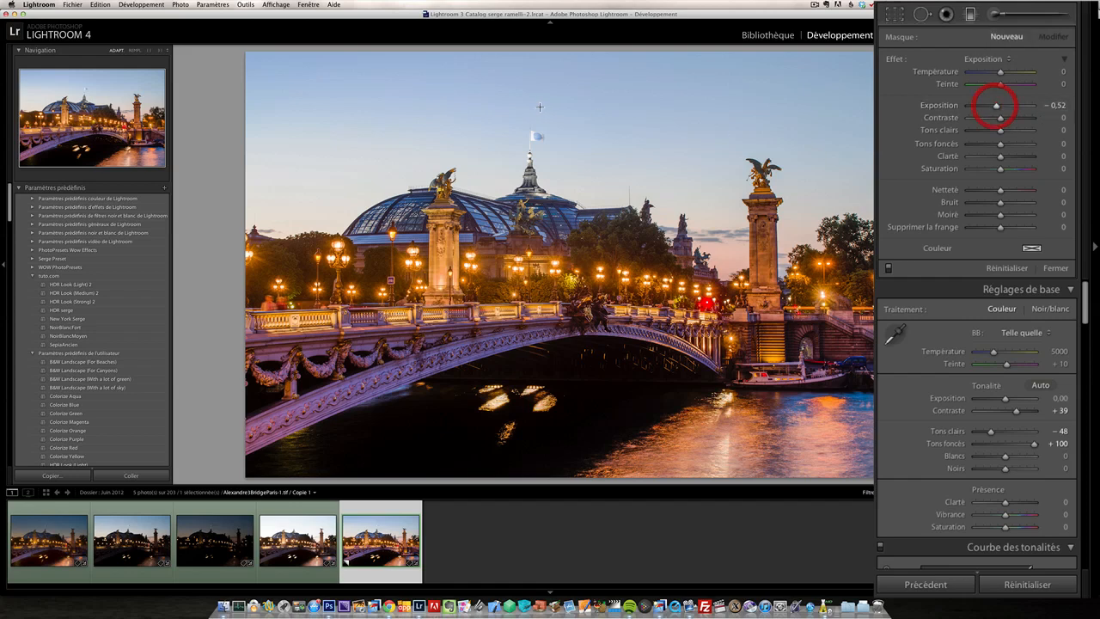
pyautogui.moveTo(522, 103); pyautogui.dragTo(524, 287)
pyautogui.click(1016, 169)
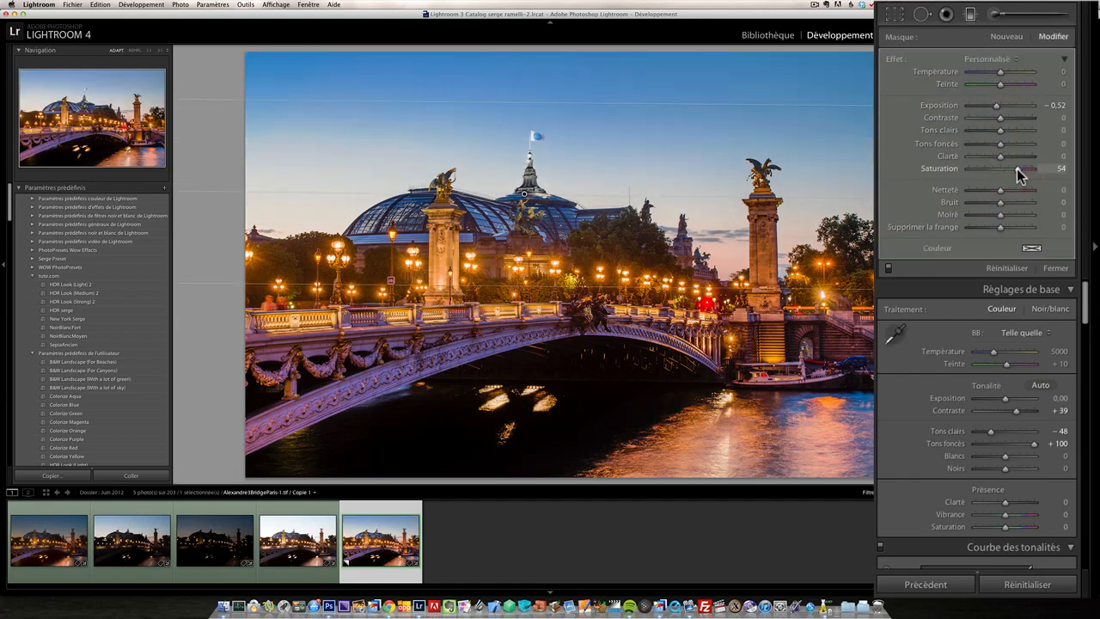
pyautogui.moveTo(1016, 169); pyautogui.dragTo(1014, 169)
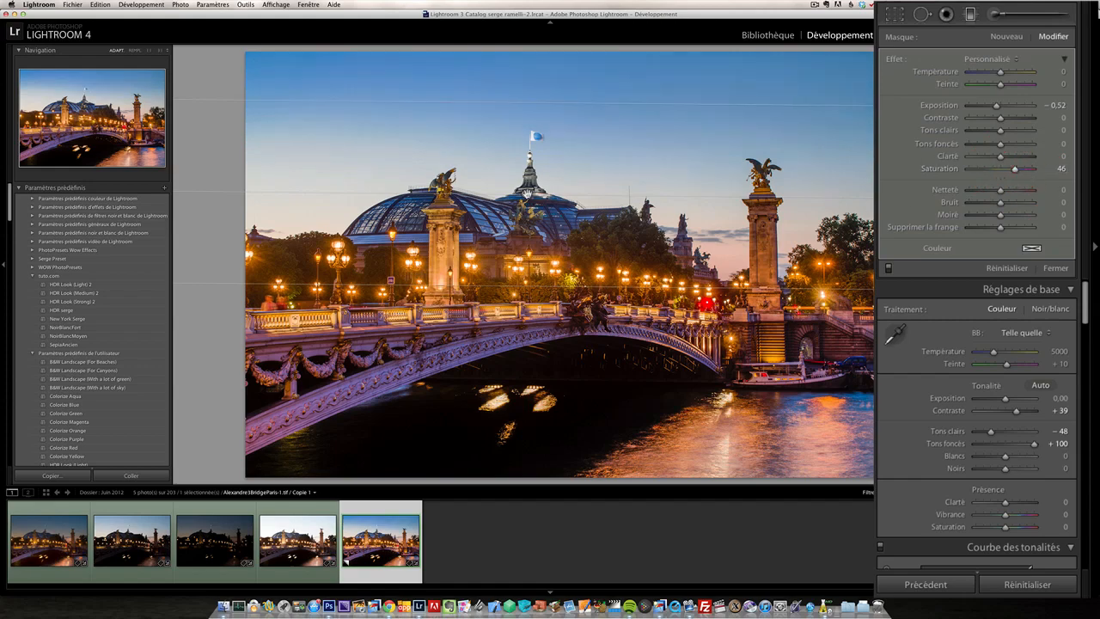
# Step: Move the sky's graduated filter slightly lower, compare the image with the filter off and on, and finish the filter
pyautogui.moveTo(524, 197); pyautogui.dragTo(526, 230)
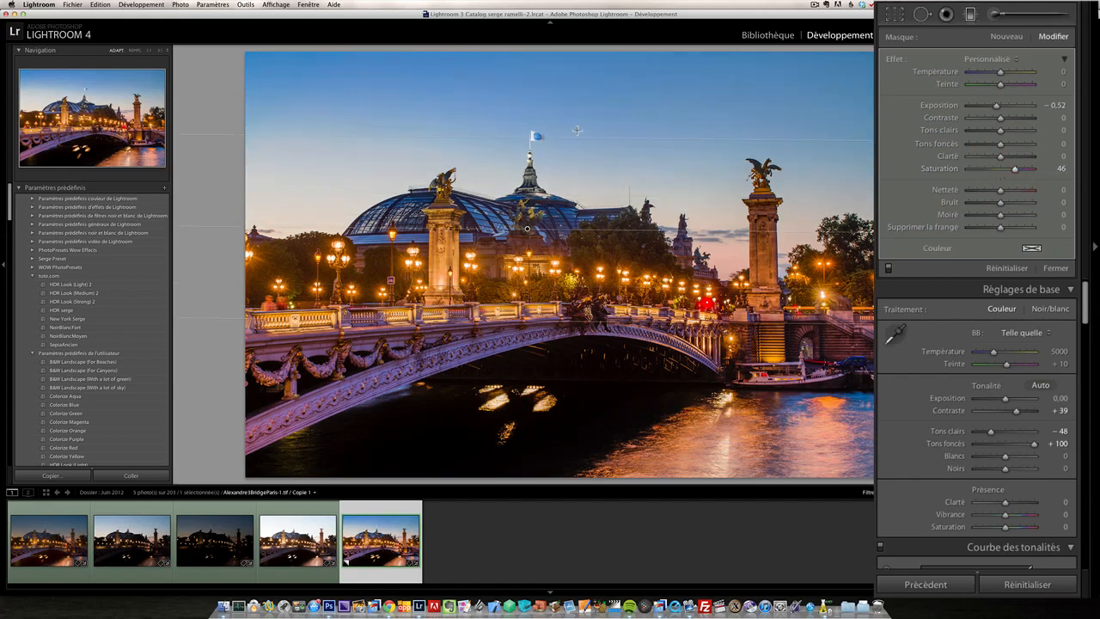
pyautogui.click(889, 271)
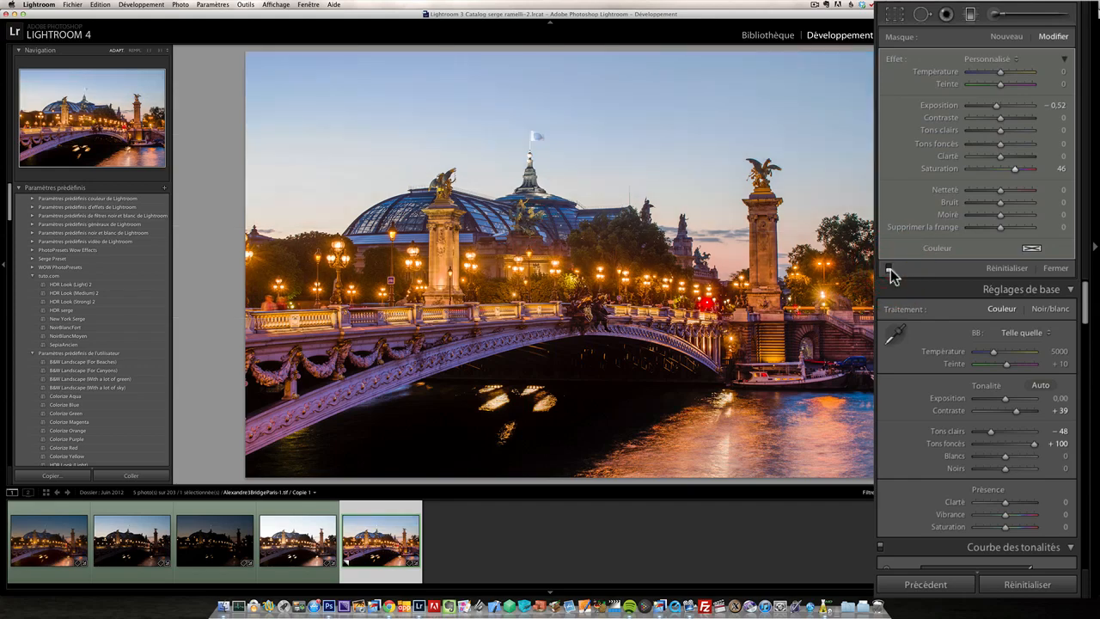
pyautogui.click(889, 271)
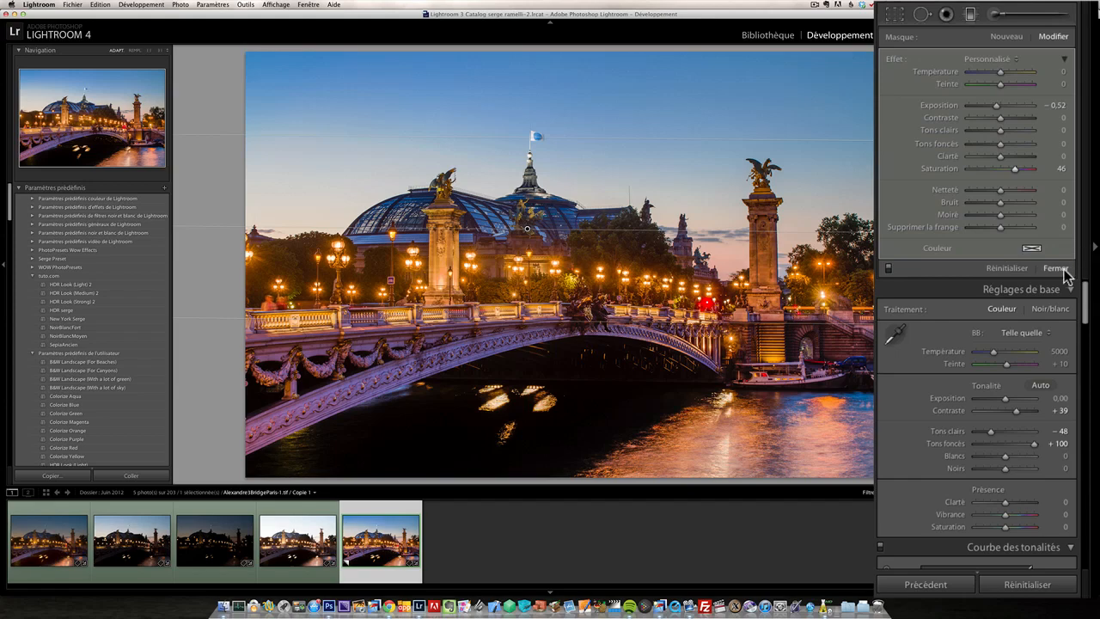
pyautogui.click(1056, 268)
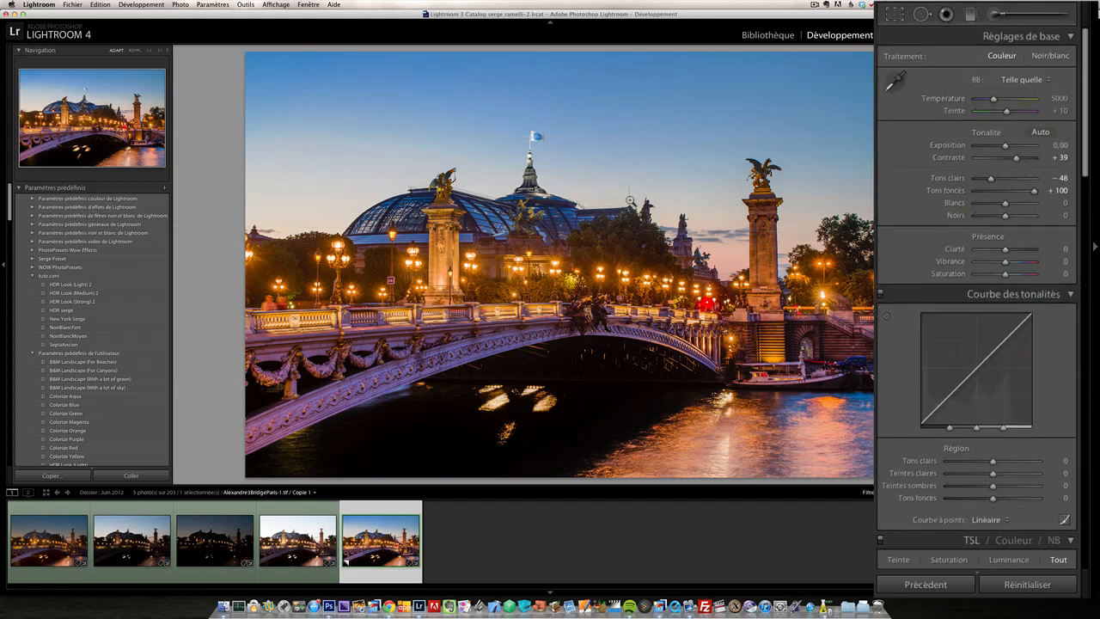
# Step: Brush the dark area under the bridge arch with exposure 0.78 and erase the brushing around the bridge's left end
pyautogui.click(994, 15)
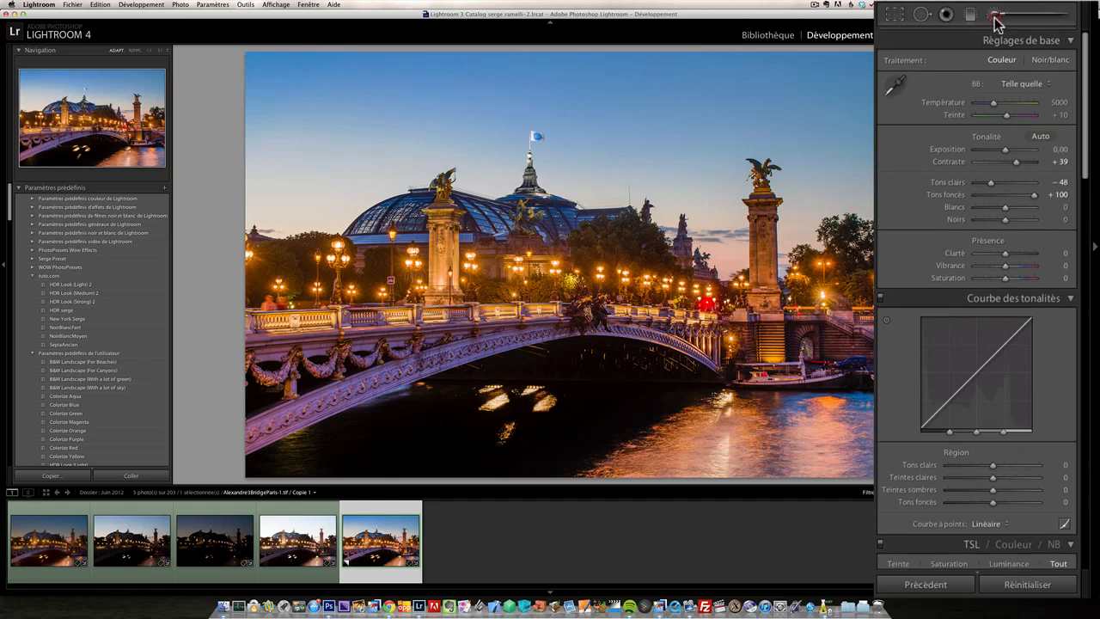
pyautogui.moveTo(995, 105); pyautogui.dragTo(1006, 105)
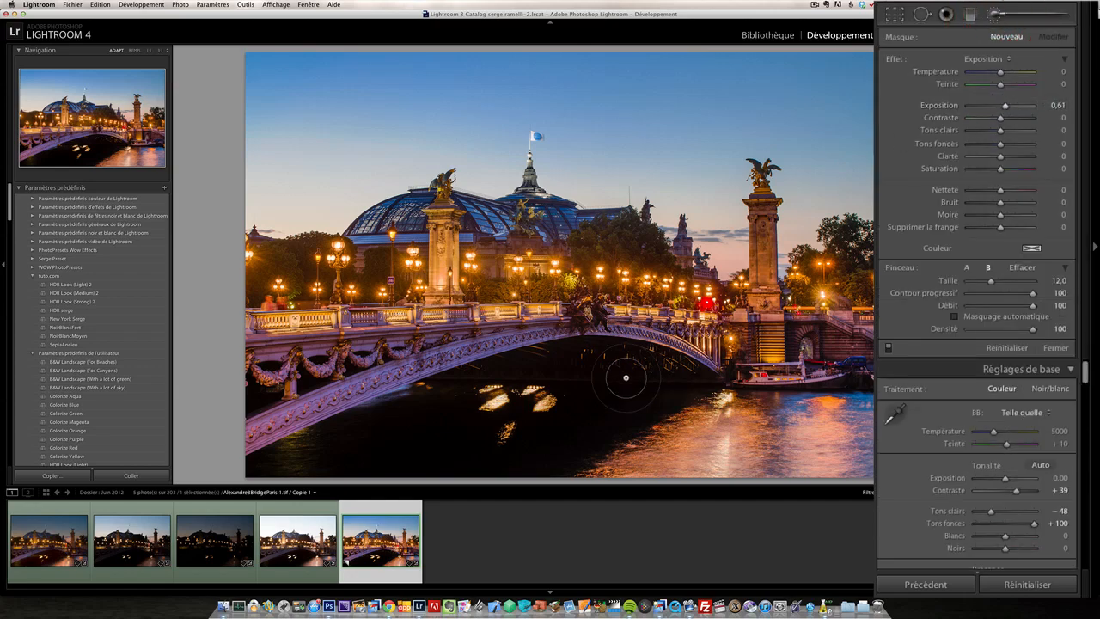
pyautogui.moveTo(664, 371); pyautogui.dragTo(463, 384)
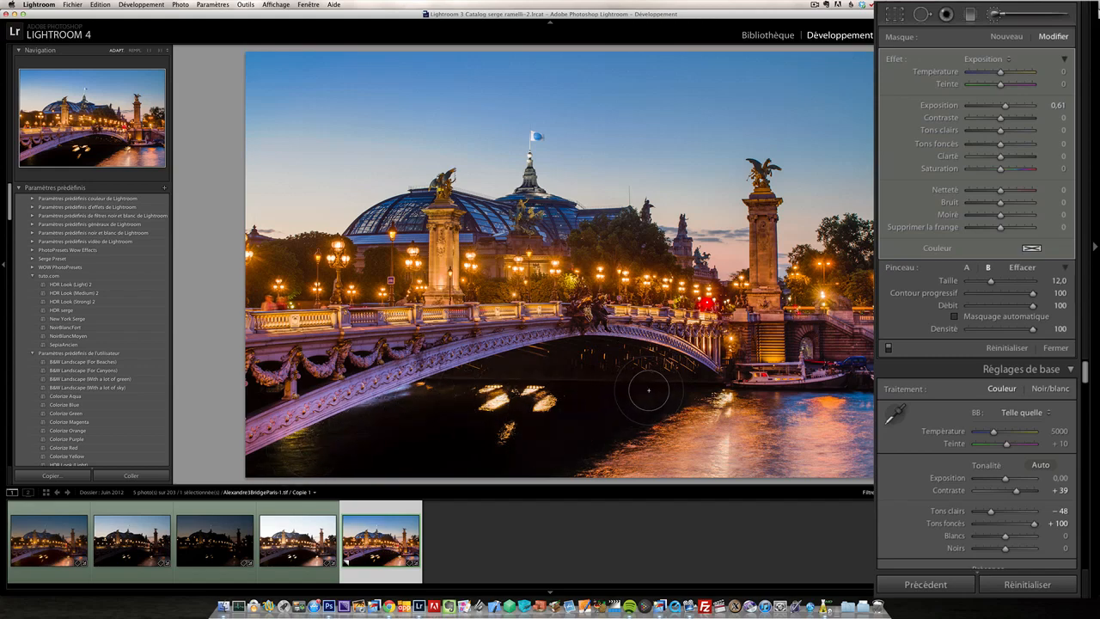
pyautogui.moveTo(1004, 106); pyautogui.dragTo(1006, 105)
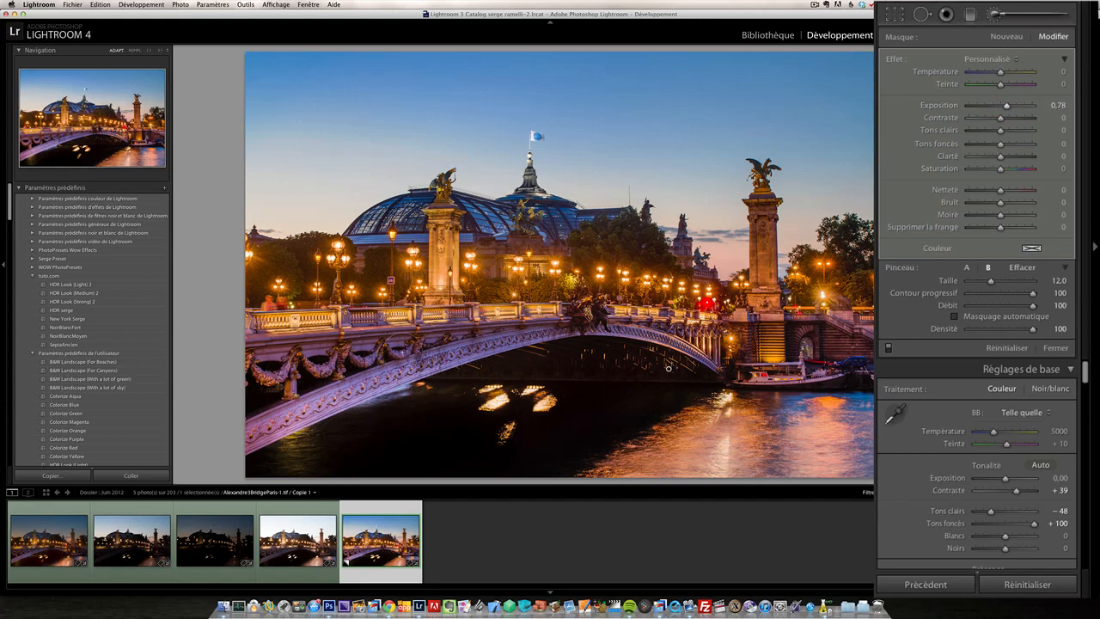
pyautogui.press('alt')
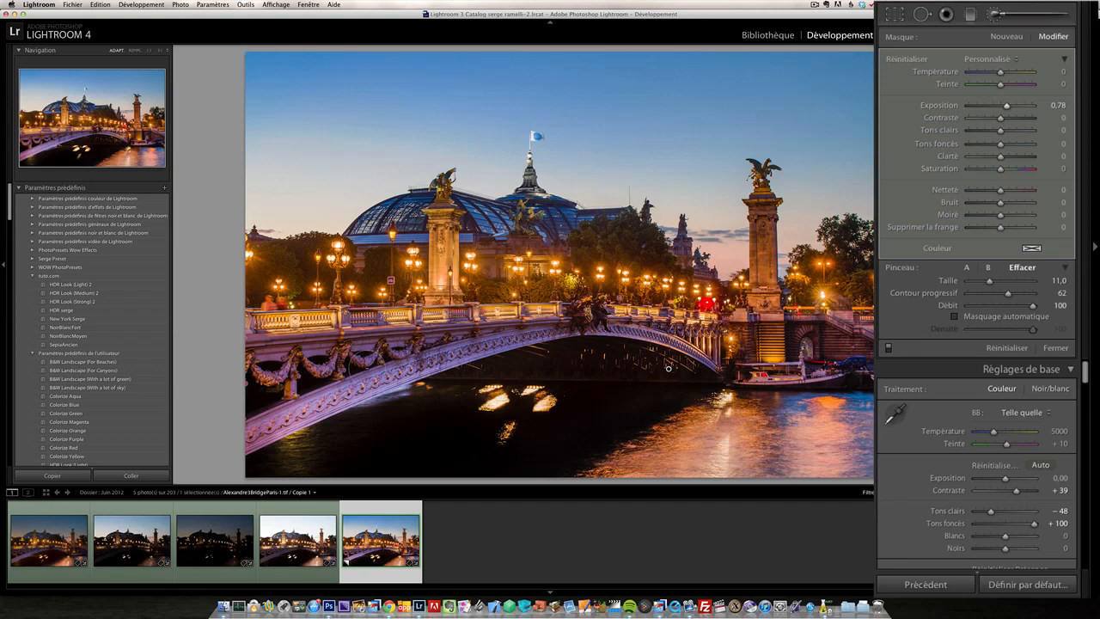
pyautogui.moveTo(276, 415)
pyautogui.mouseDown()
pyautogui.moveTo(487, 352)
pyautogui.moveTo(302, 384)
pyautogui.mouseUp()
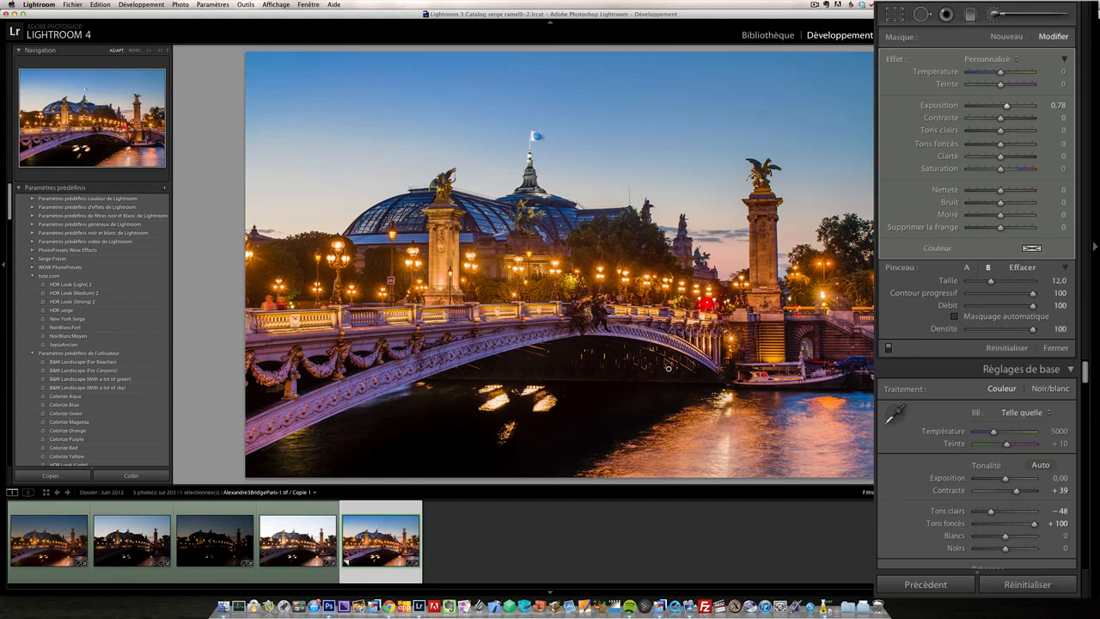
# Step: Add a new brush mask over the glass dome of the building and set its exposure to 0.43
pyautogui.click(1009, 38)
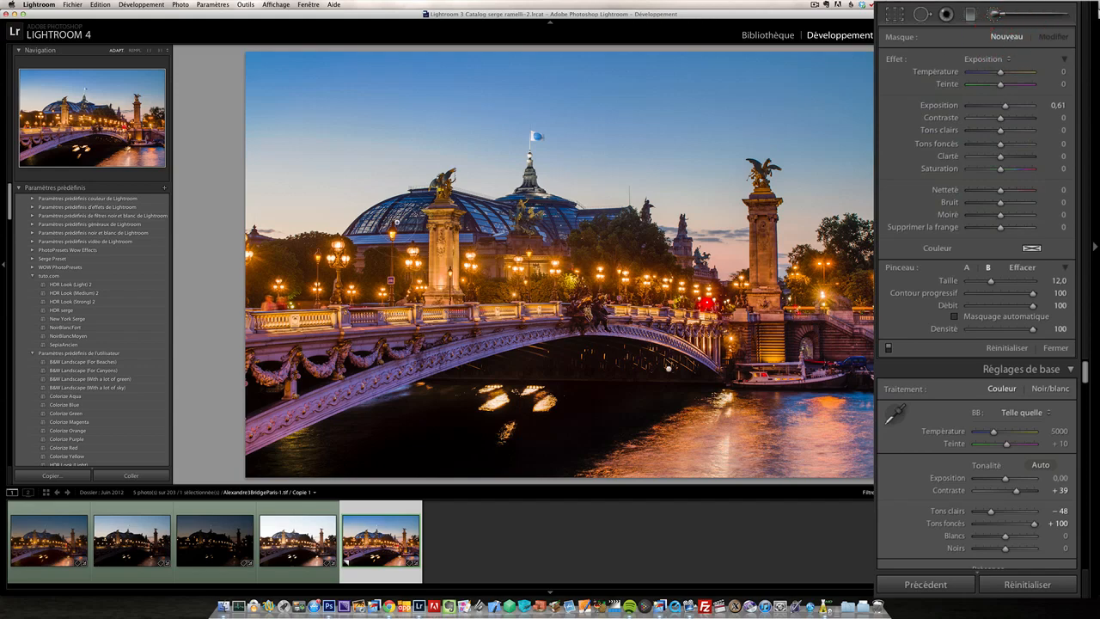
pyautogui.moveTo(400, 222)
pyautogui.mouseDown()
pyautogui.moveTo(547, 215)
pyautogui.moveTo(619, 234)
pyautogui.moveTo(402, 225)
pyautogui.moveTo(430, 221)
pyautogui.mouseUp()
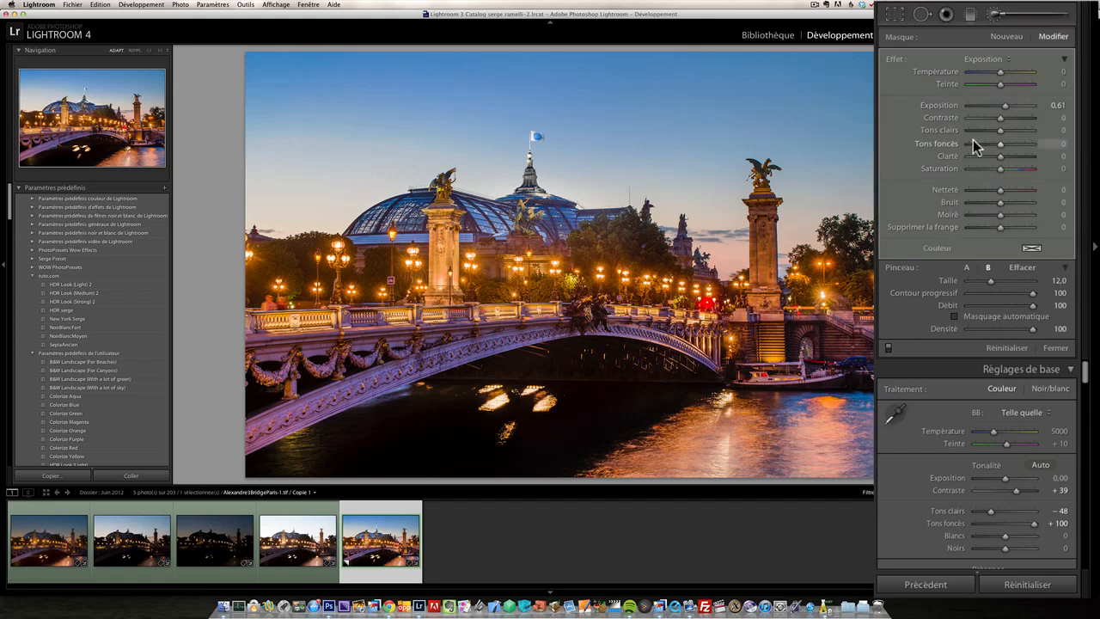
pyautogui.click(1006, 107)
pyautogui.moveTo(1006, 108); pyautogui.dragTo(1002, 106)
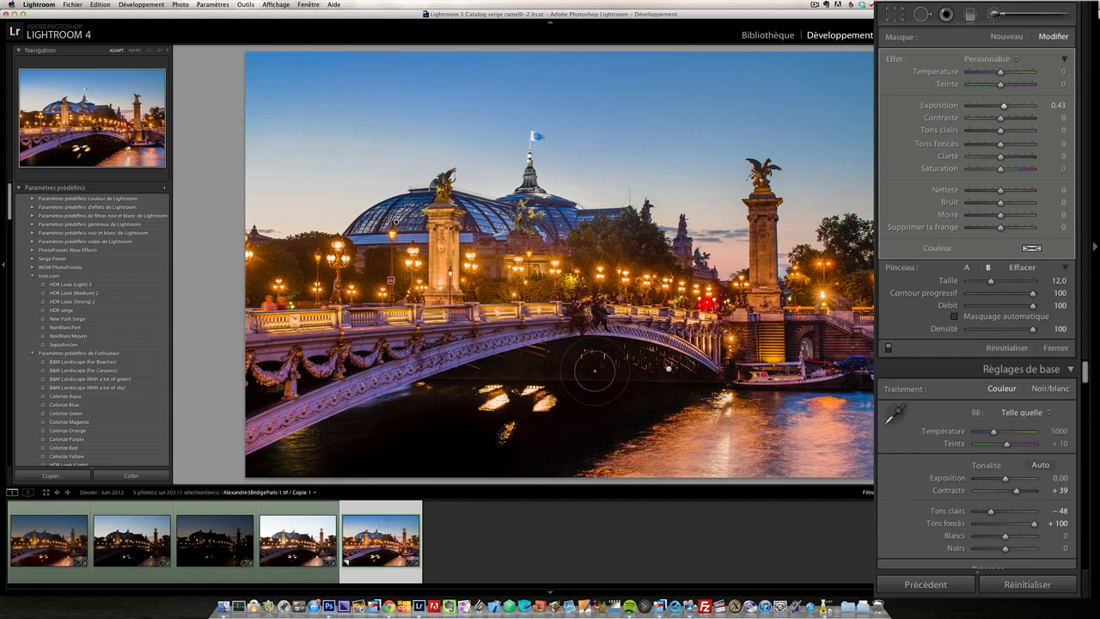
# Step: Paint another new brush mask along the length of the bridge and set its exposure to 0.35
pyautogui.click(1006, 37)
pyautogui.moveTo(265, 377)
pyautogui.mouseDown()
pyautogui.moveTo(524, 333)
pyautogui.moveTo(623, 324)
pyautogui.moveTo(739, 336)
pyautogui.mouseUp()
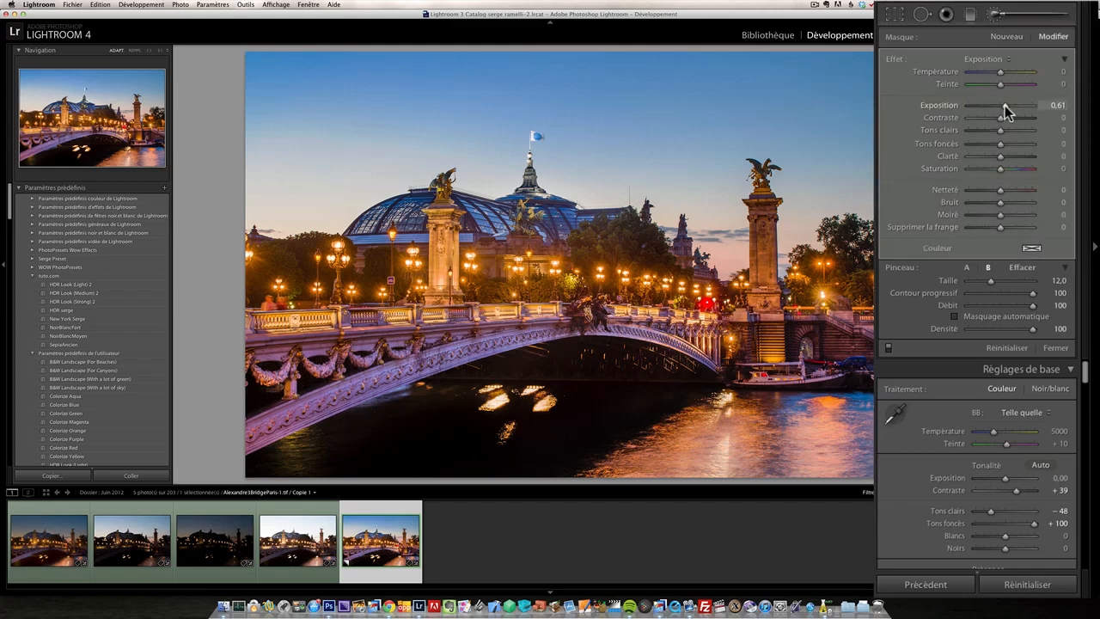
pyautogui.moveTo(1005, 106); pyautogui.dragTo(1002, 107)
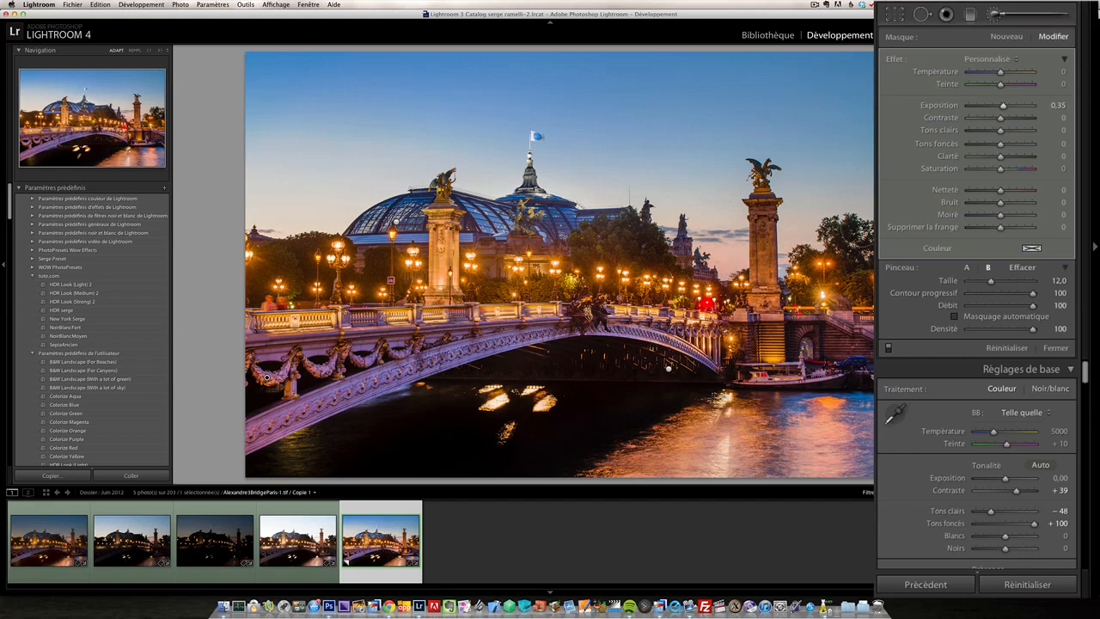
# Step: Warm the sunset sky near the horizon with a new Temperature brush mask: temperature 33, tint 26, saturation 43; then finish brushing
pyautogui.click(1006, 37)
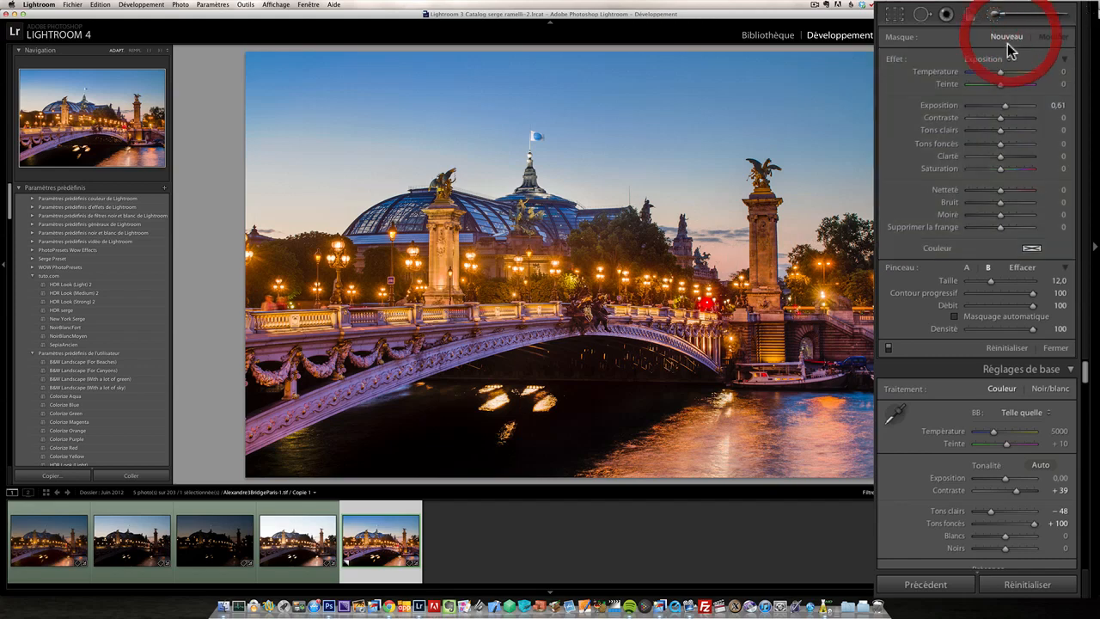
pyautogui.click(987, 58)
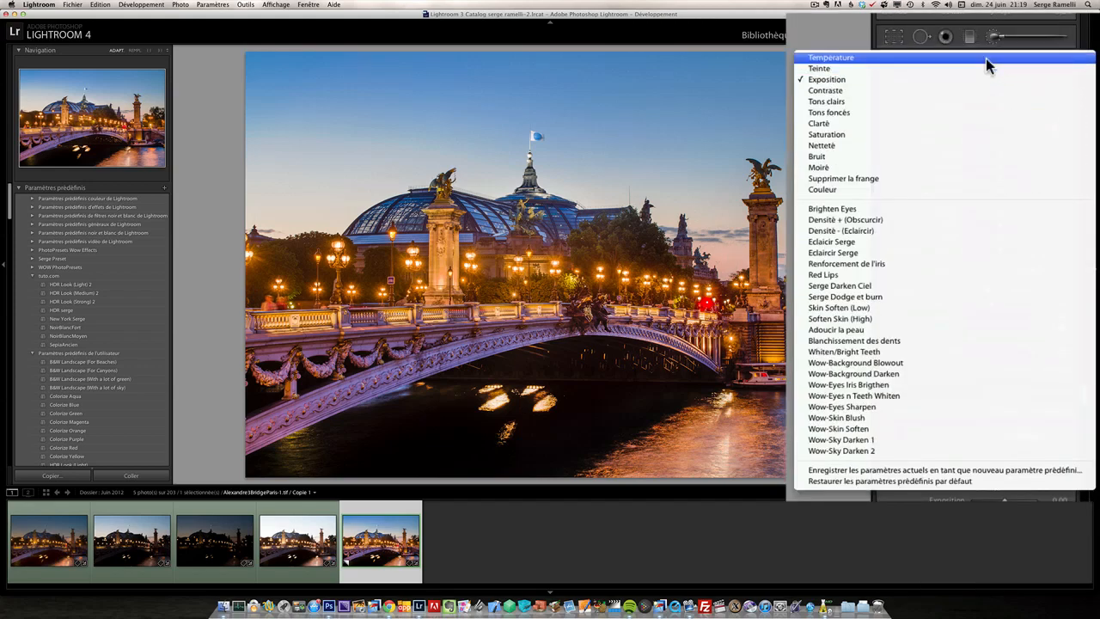
pyautogui.click(985, 59)
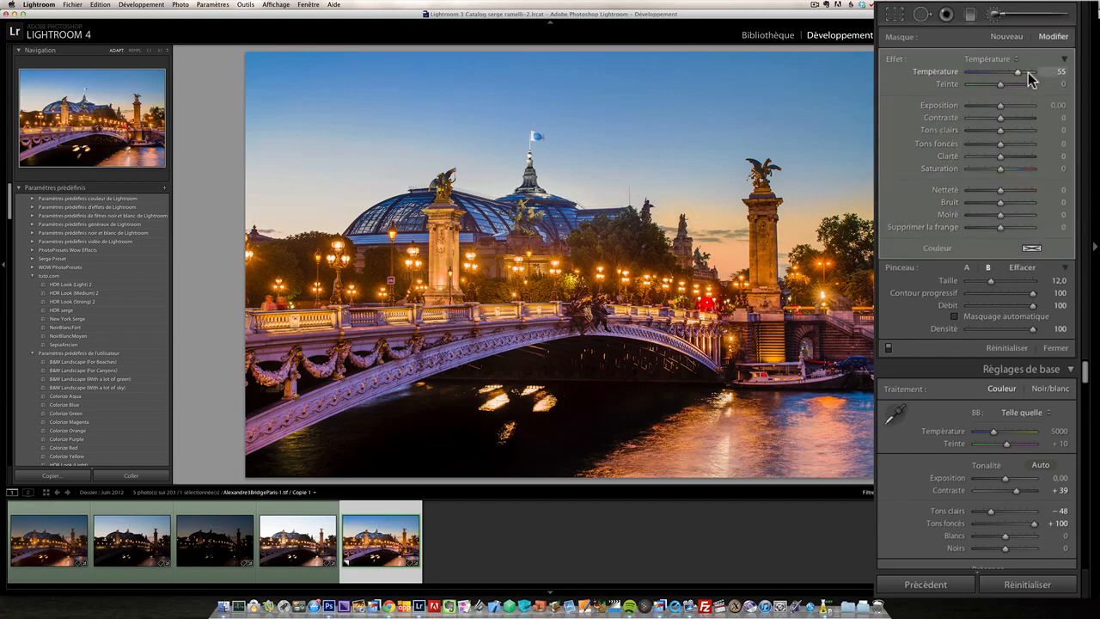
pyautogui.moveTo(1019, 71); pyautogui.dragTo(1011, 85)
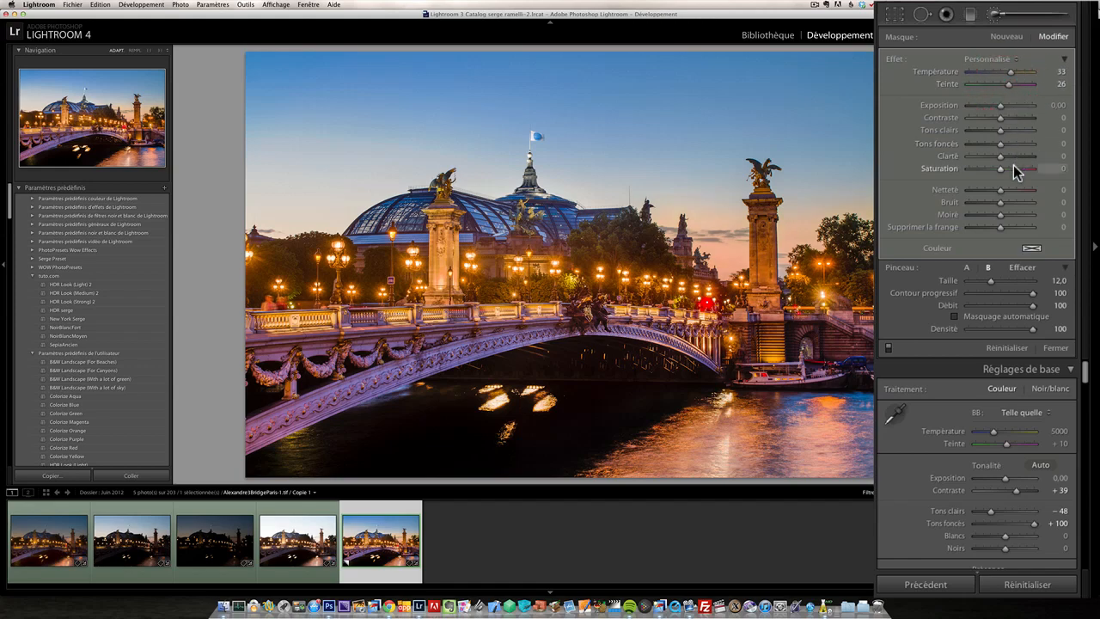
pyautogui.moveTo(1013, 168); pyautogui.dragTo(1013, 167)
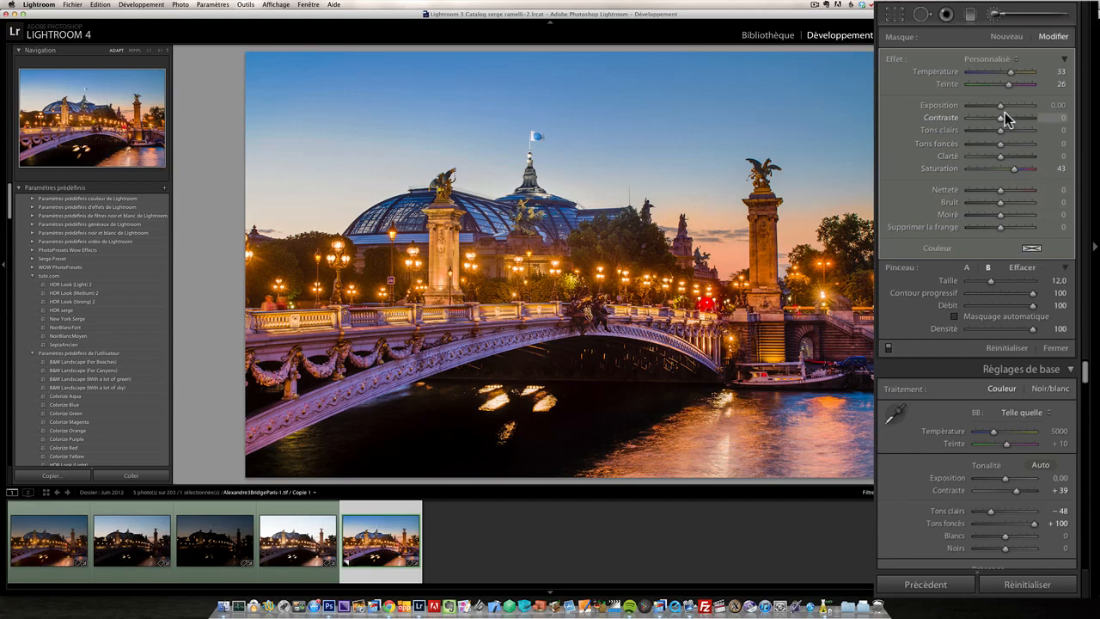
pyautogui.moveTo(1001, 106); pyautogui.dragTo(1000, 107)
pyautogui.click(1056, 348)
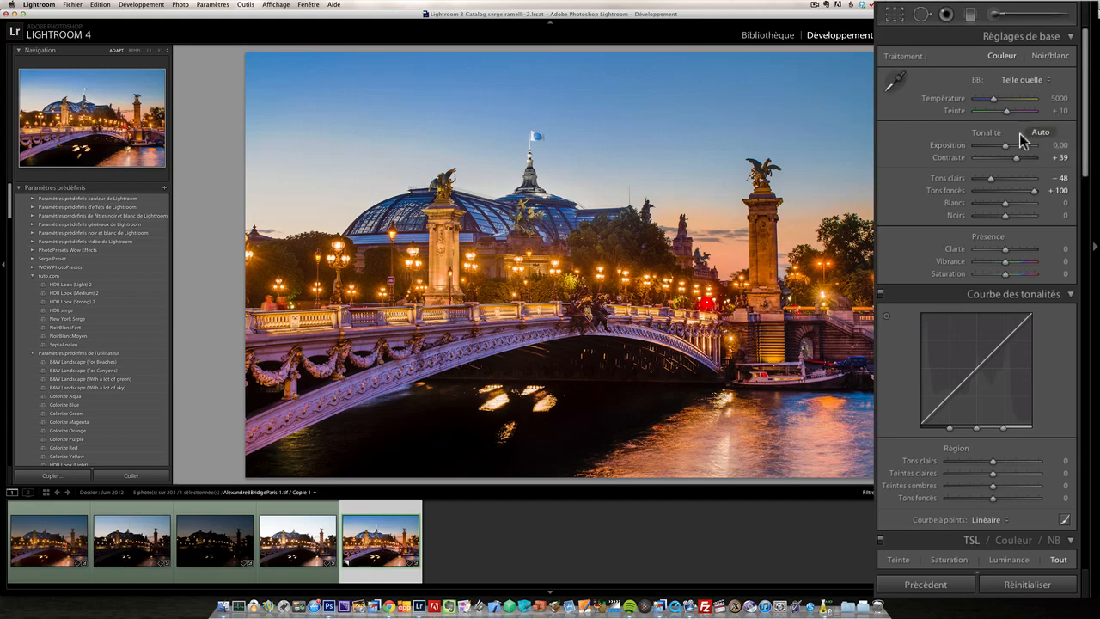
# Step: Set the image's overall contrast to +46, clarity to +20 and vibrance to +41
pyautogui.moveTo(1016, 158); pyautogui.dragTo(1019, 153)
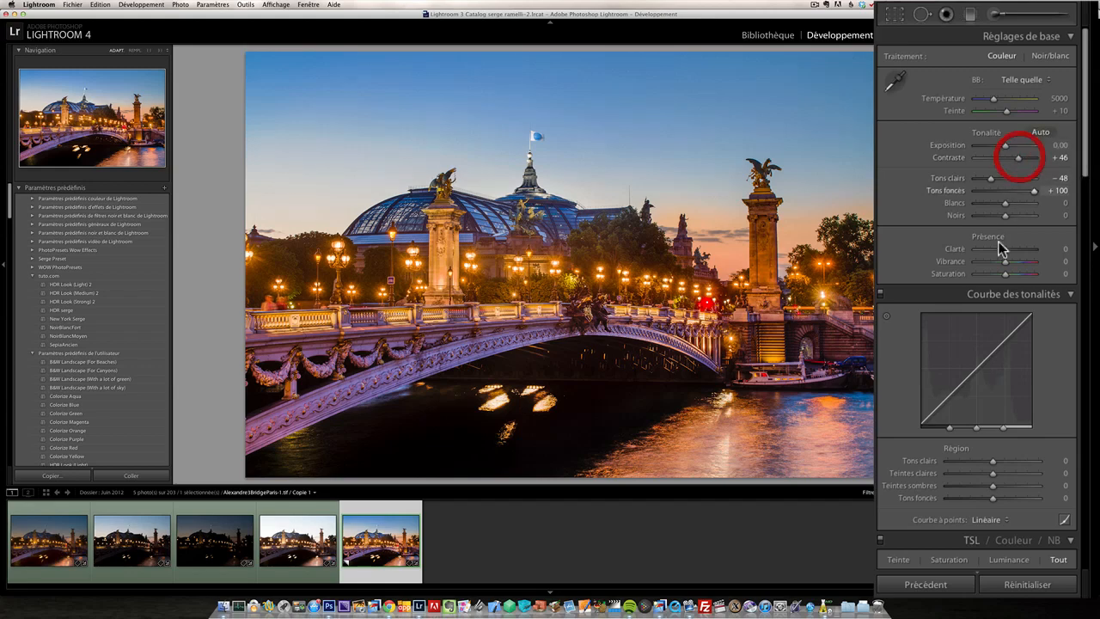
pyautogui.moveTo(1005, 248); pyautogui.dragTo(1013, 253)
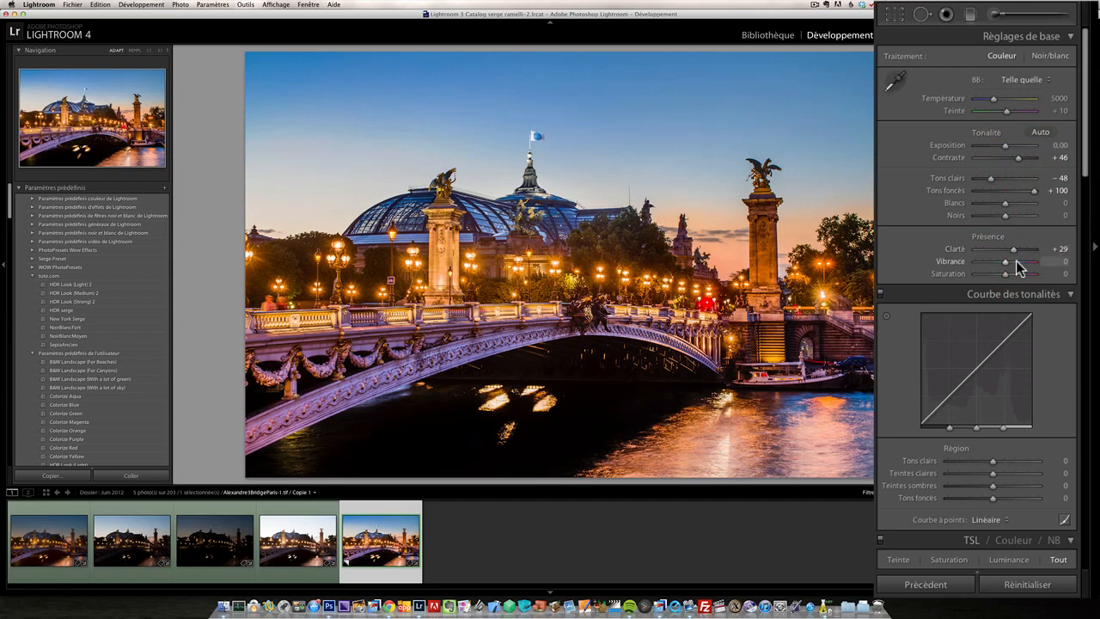
pyautogui.moveTo(1006, 262)
pyautogui.mouseDown()
pyautogui.moveTo(1016, 265)
pyautogui.moveTo(1011, 252)
pyautogui.mouseUp()
pyautogui.click(1014, 252)
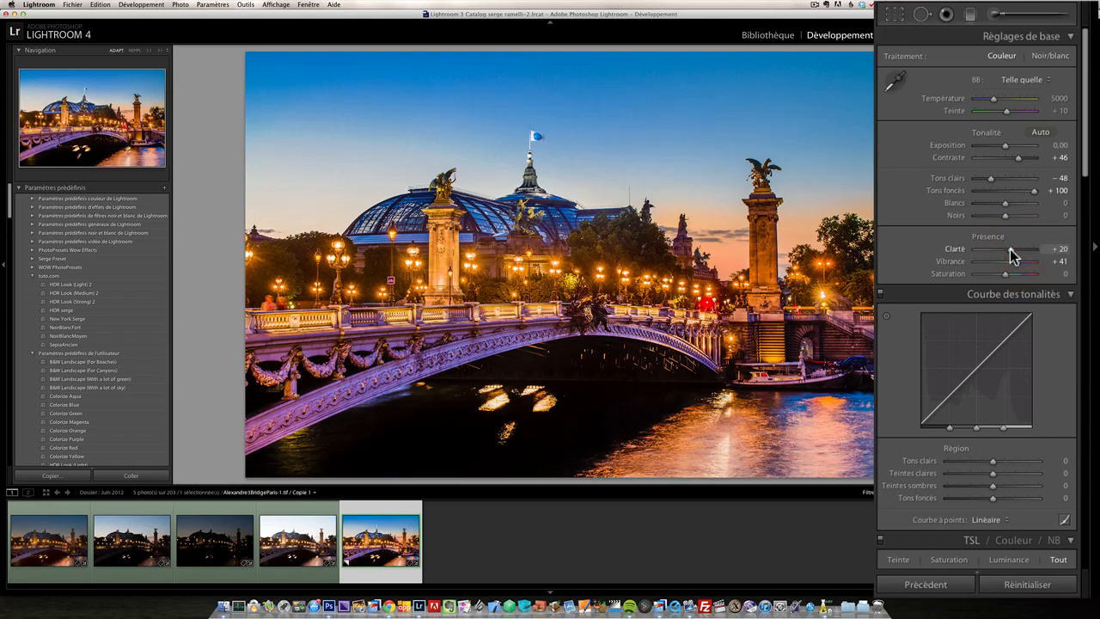
# Step: Darken the image corners with a post-crop vignette amount of -20 and raise the overall exposure to +0.10
pyautogui.moveTo(1089, 179); pyautogui.dragTo(1095, 514)
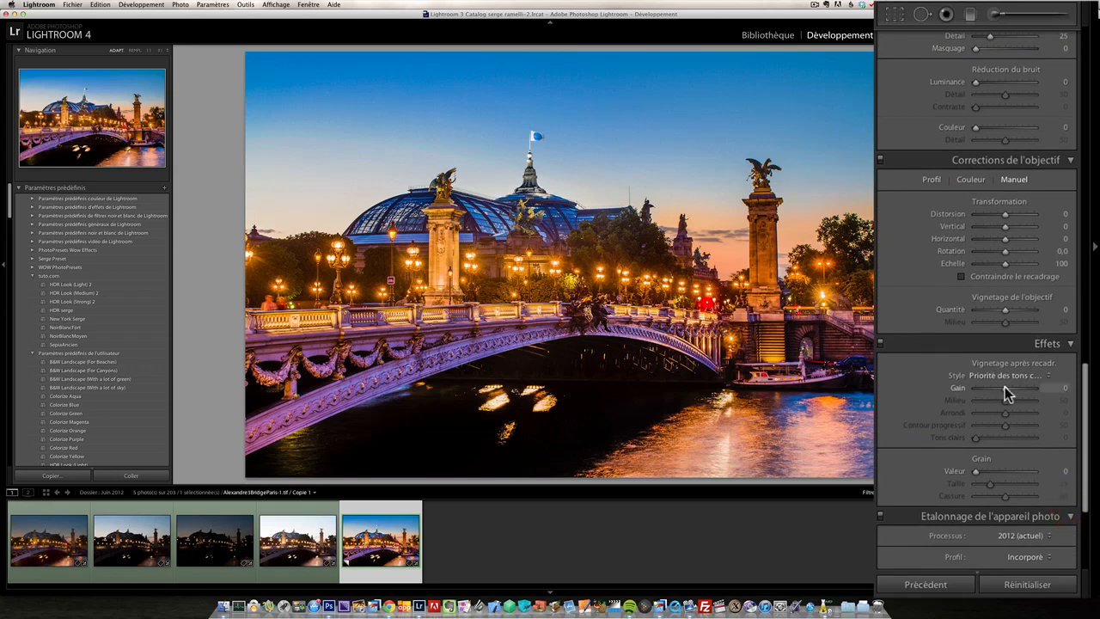
pyautogui.moveTo(1005, 388); pyautogui.dragTo(999, 391)
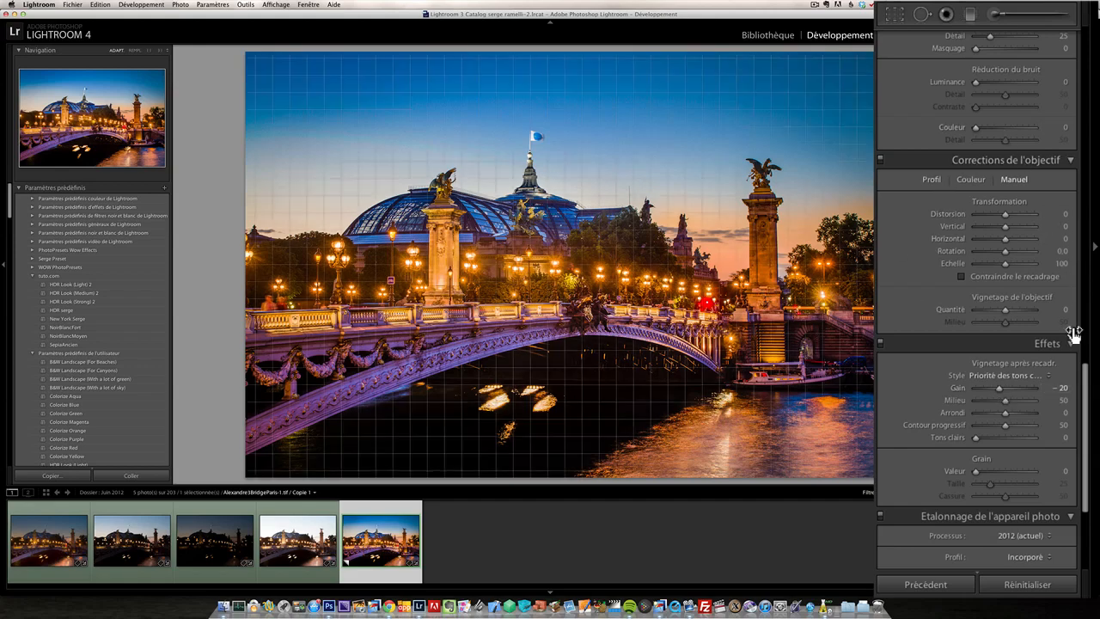
pyautogui.moveTo(1082, 376); pyautogui.dragTo(1079, 25)
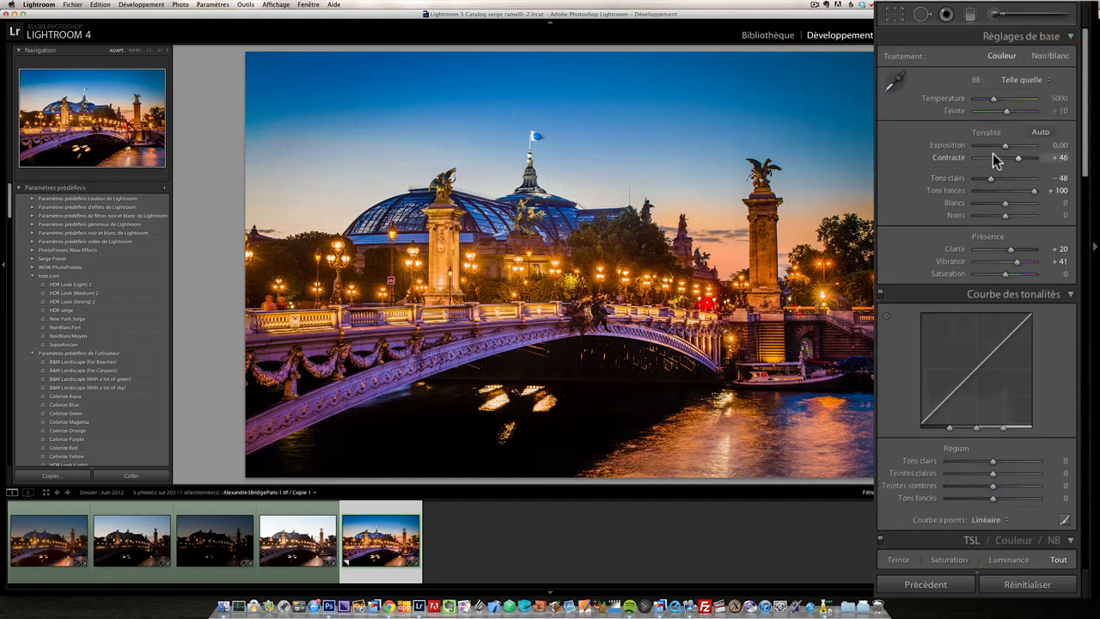
pyautogui.click(1005, 146)
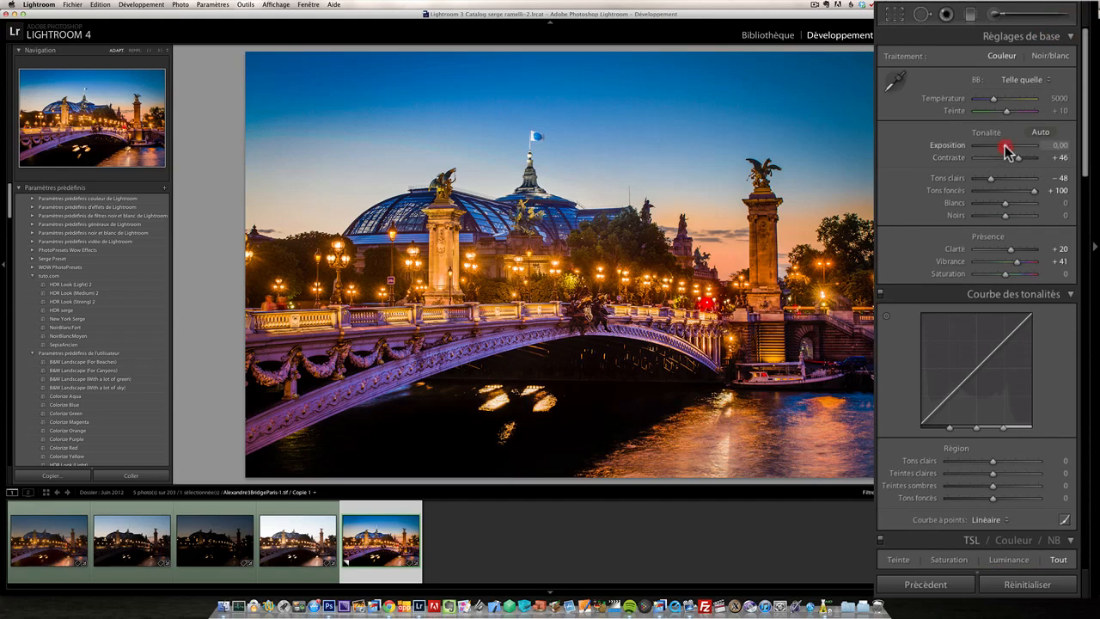
pyautogui.moveTo(1005, 145); pyautogui.dragTo(1004, 146)
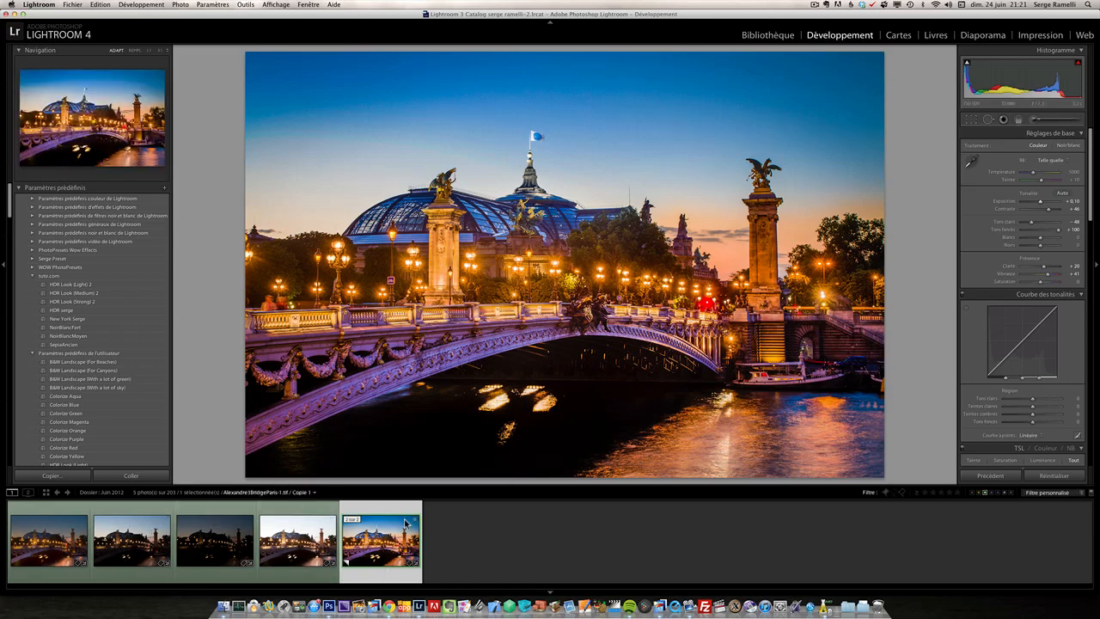
# Step: Synchronize all develop settings from the 32-bit HDR virtual copy to the single exposure alex-193.dng
pyautogui.keyDown('super'); pyautogui.click(151, 532); pyautogui.keyUp('super')
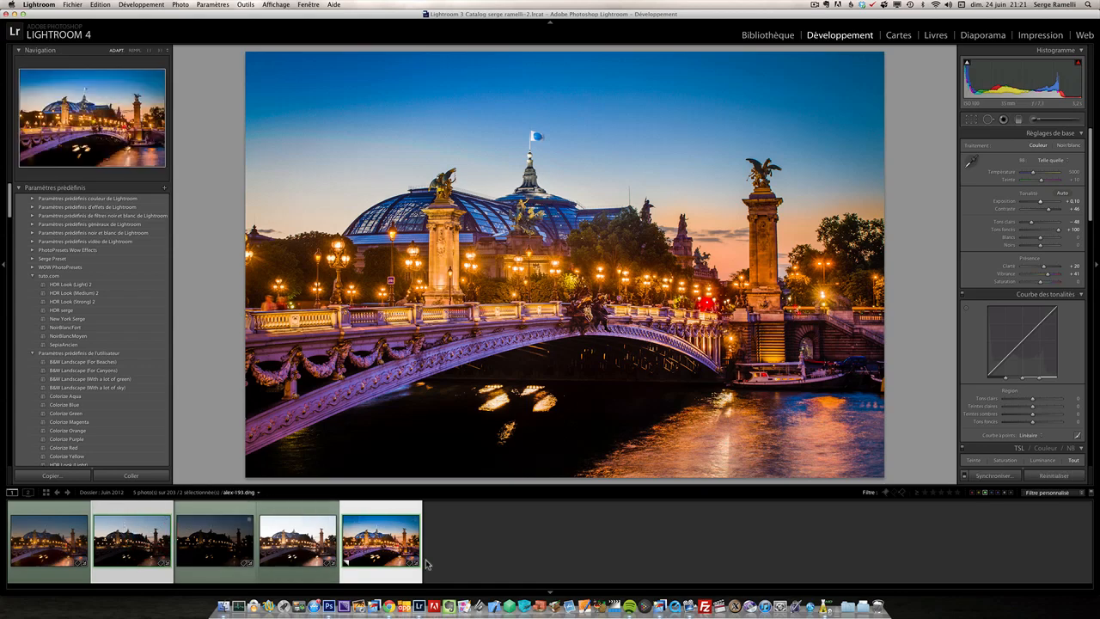
pyautogui.click(989, 475)
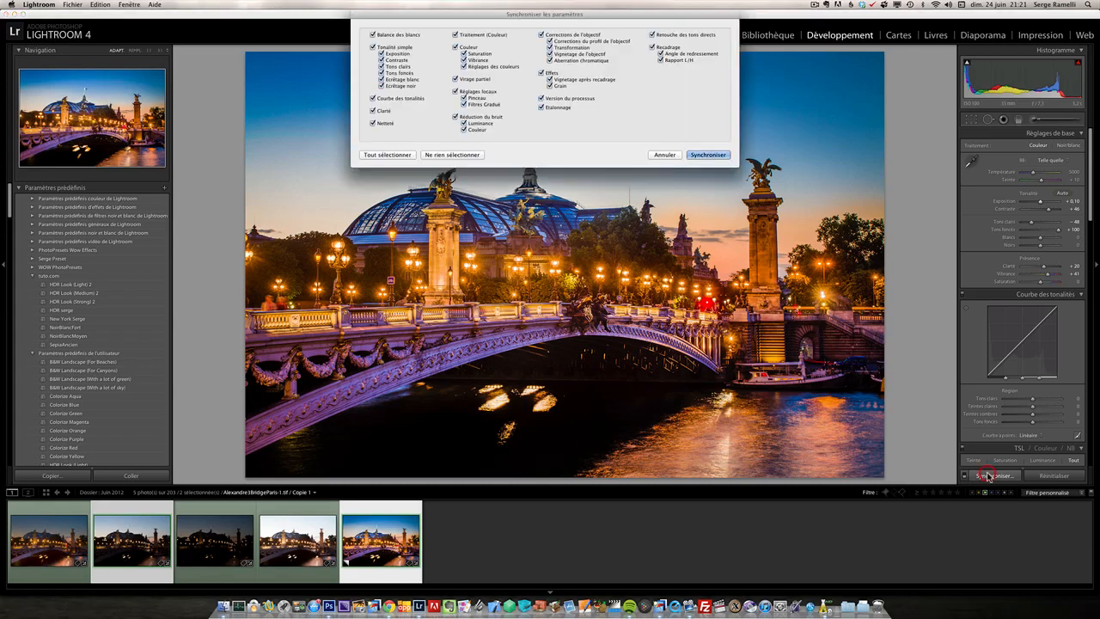
pyautogui.click(708, 154)
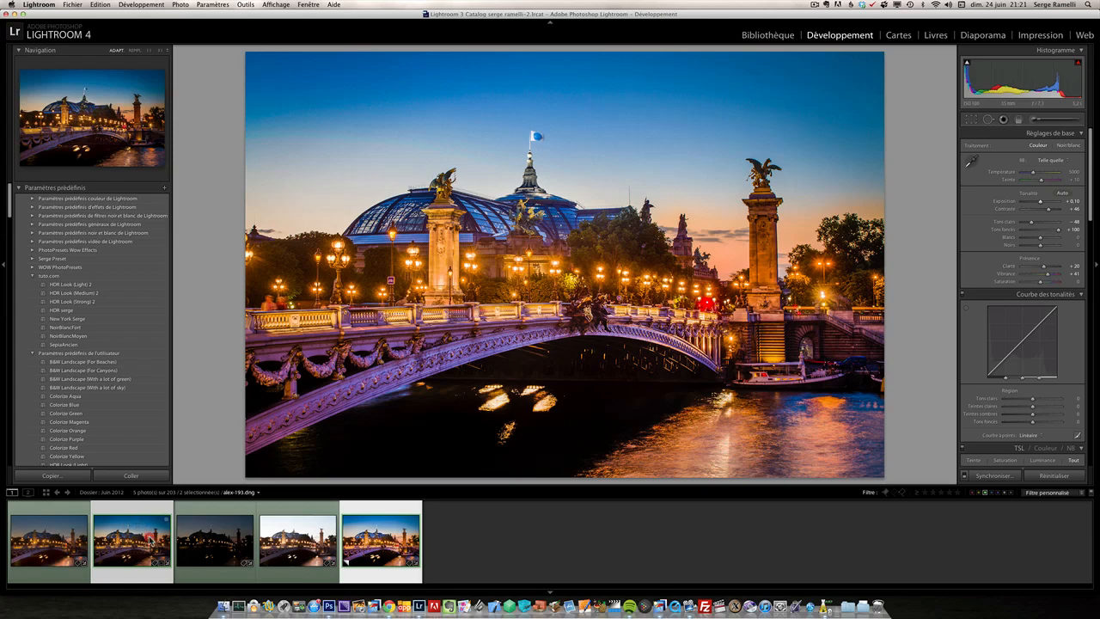
# Step: Examine the dark area under the bridge arch in alex-193.dng at close-up magnification
pyautogui.click(151, 541)
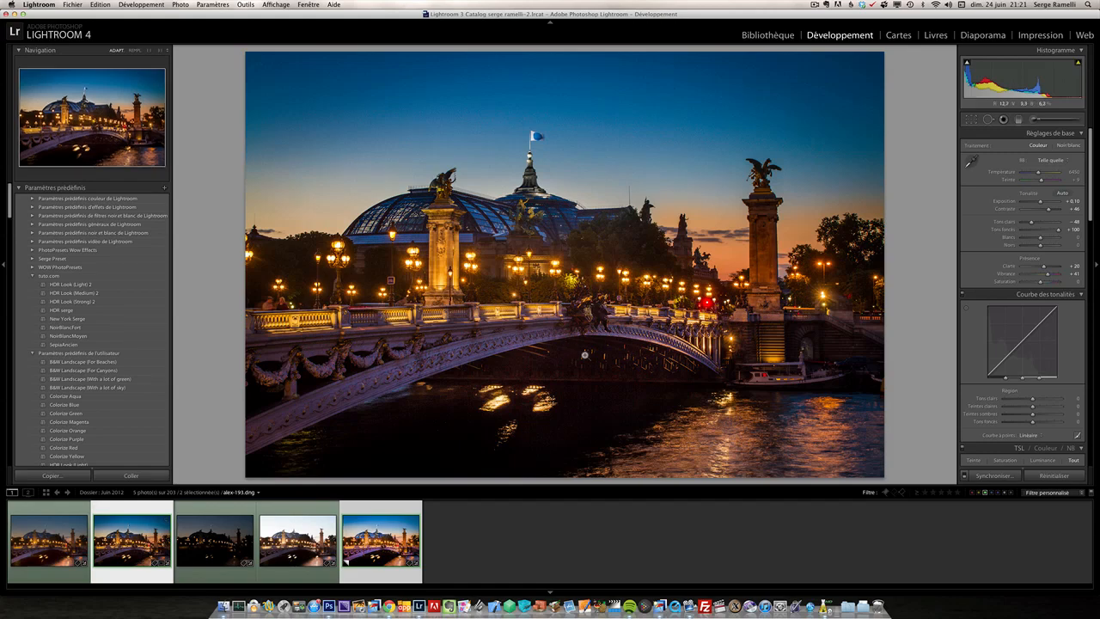
pyautogui.click(584, 354)
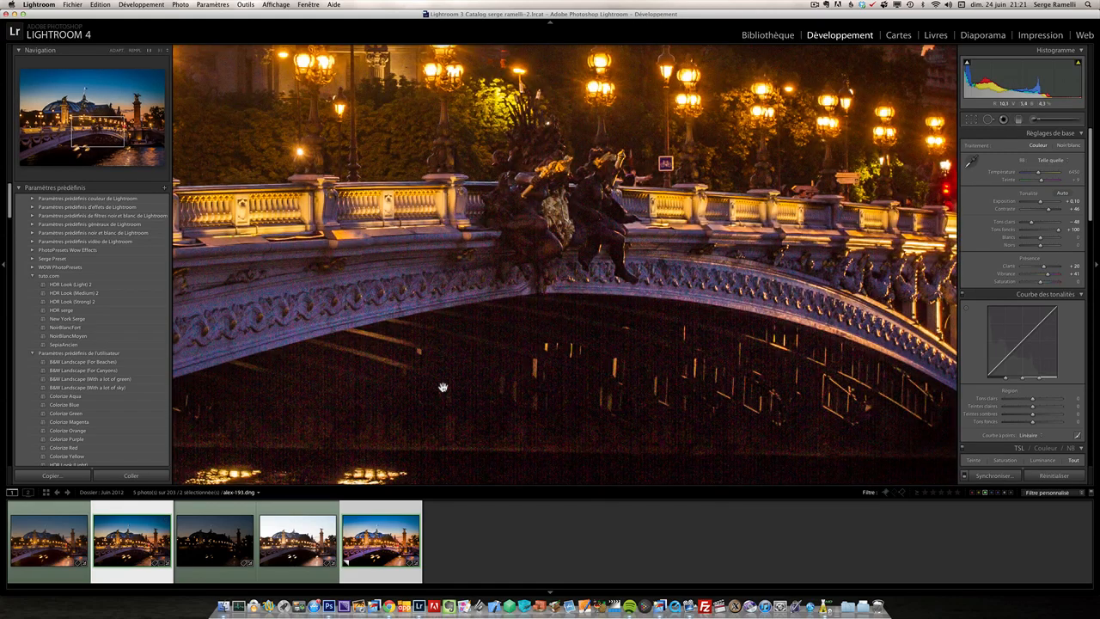
pyautogui.moveTo(673, 372); pyautogui.dragTo(621, 315)
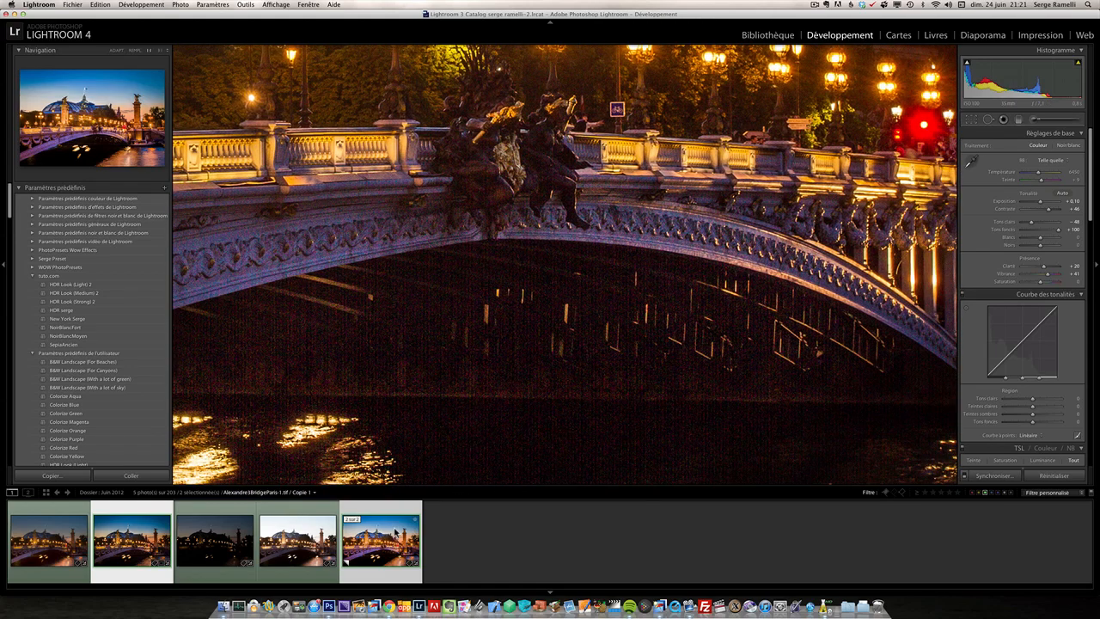
# Step: Compare alex-193.dng with the HDR copy side by side, examining noise and detail in the arch, water, balustrade, lamps, glass dome and column
pyautogui.press('c')
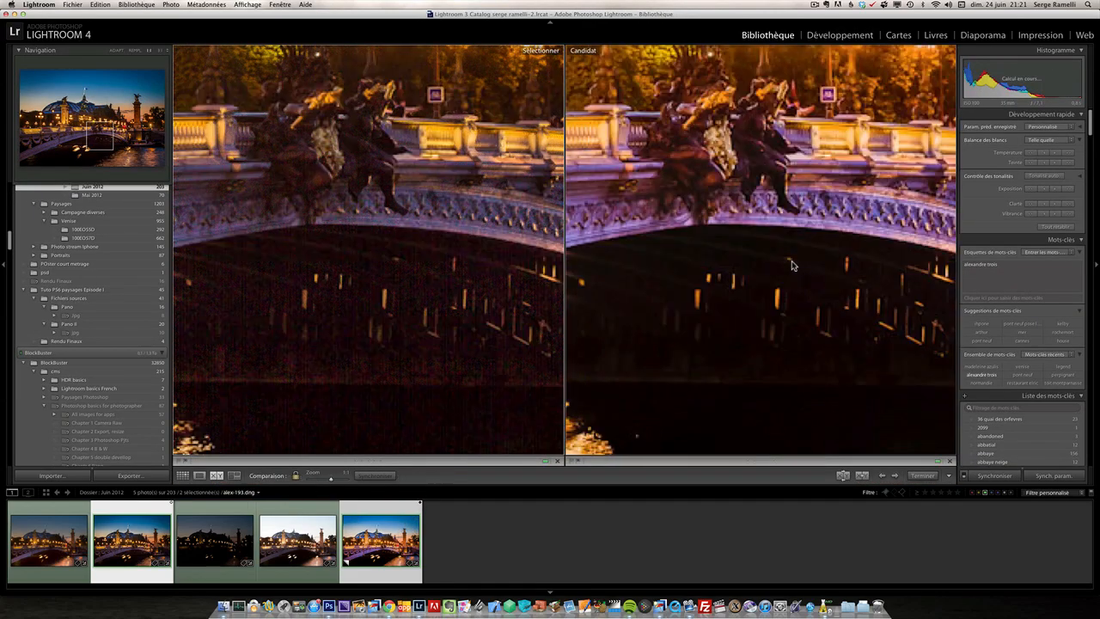
pyautogui.click(759, 223)
pyautogui.moveTo(758, 222); pyautogui.dragTo(733, 190)
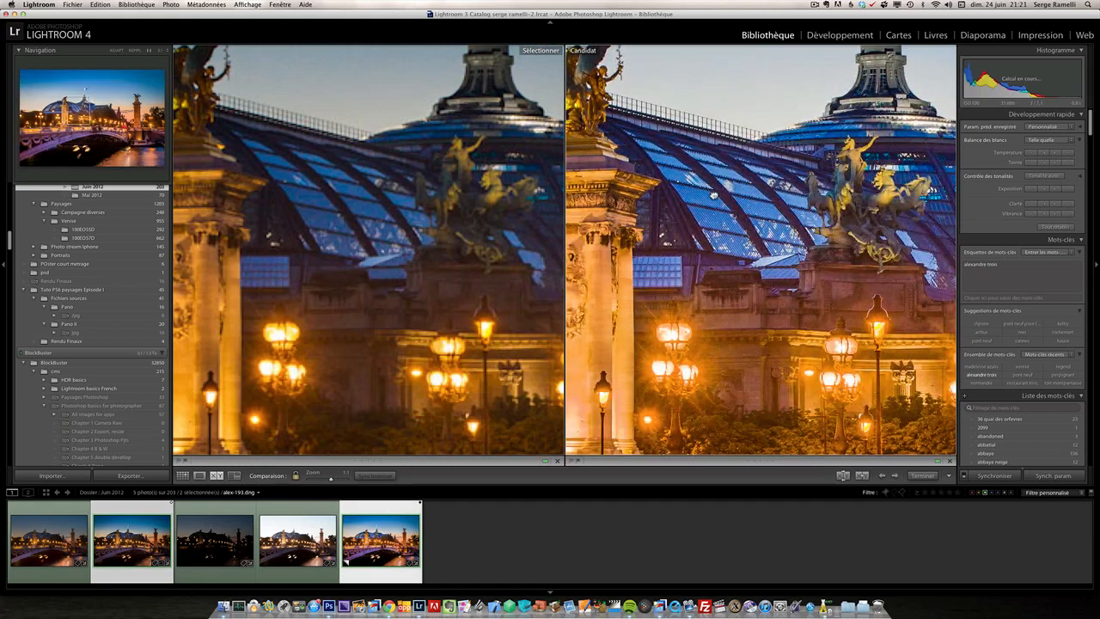
pyautogui.moveTo(756, 348); pyautogui.dragTo(735, 210)
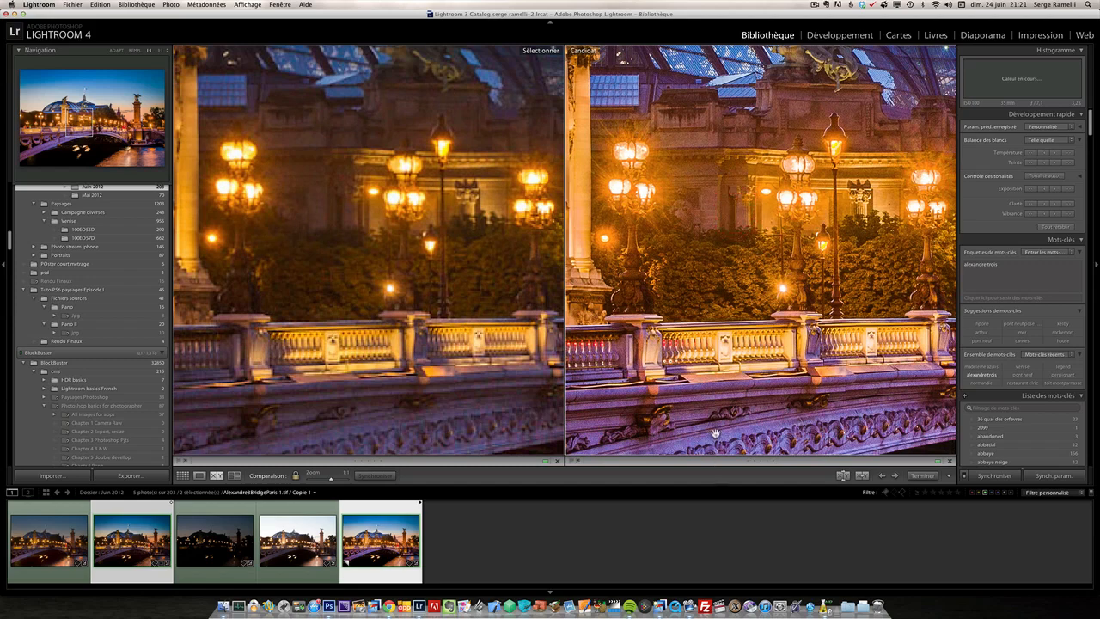
pyautogui.moveTo(715, 432); pyautogui.dragTo(712, 346)
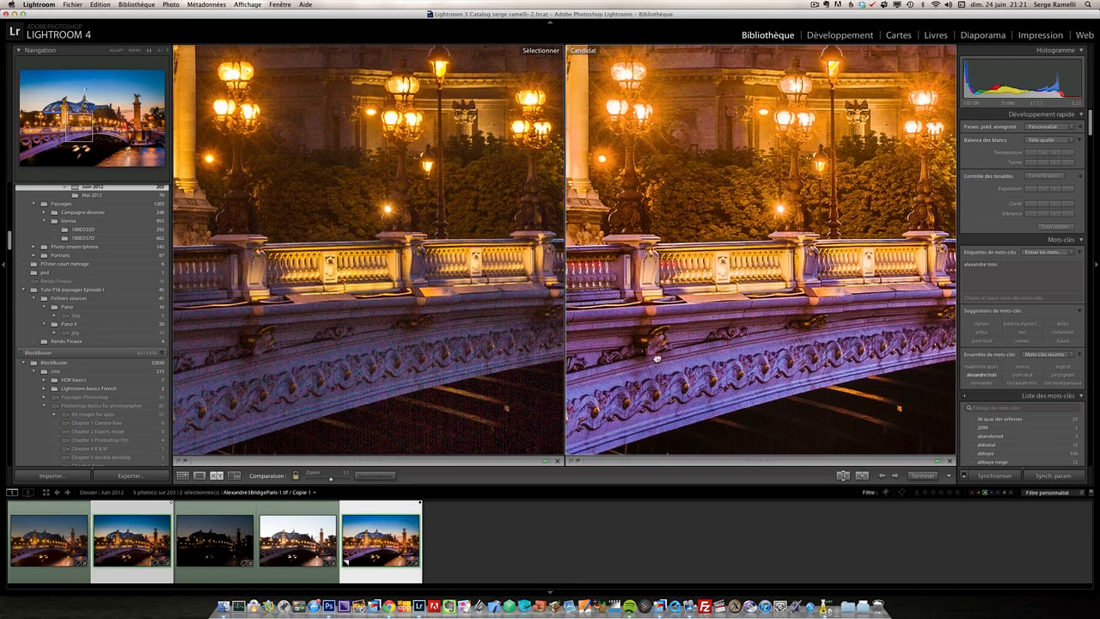
pyautogui.moveTo(656, 357); pyautogui.dragTo(627, 172)
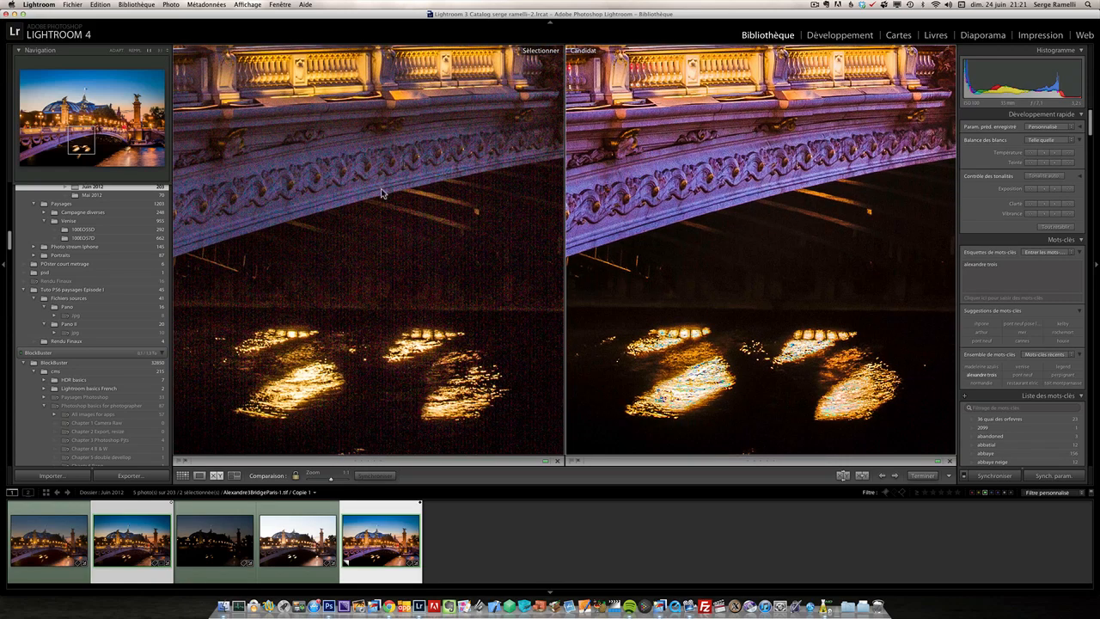
pyautogui.moveTo(358, 225); pyautogui.dragTo(384, 251)
pyautogui.moveTo(389, 171); pyautogui.dragTo(362, 249)
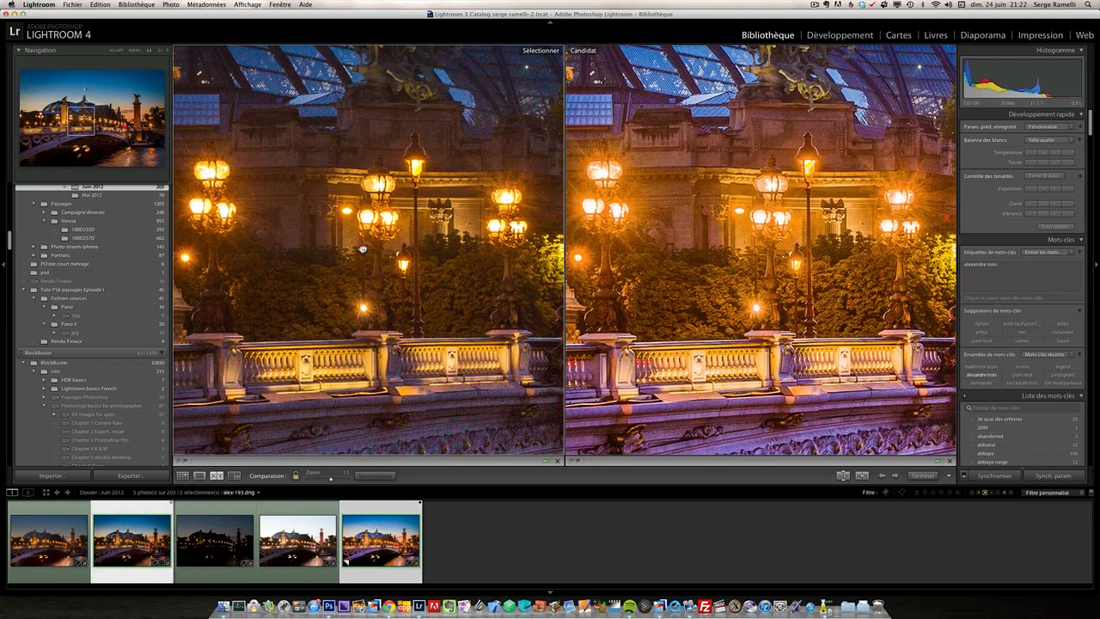
pyautogui.moveTo(438, 159); pyautogui.dragTo(433, 254)
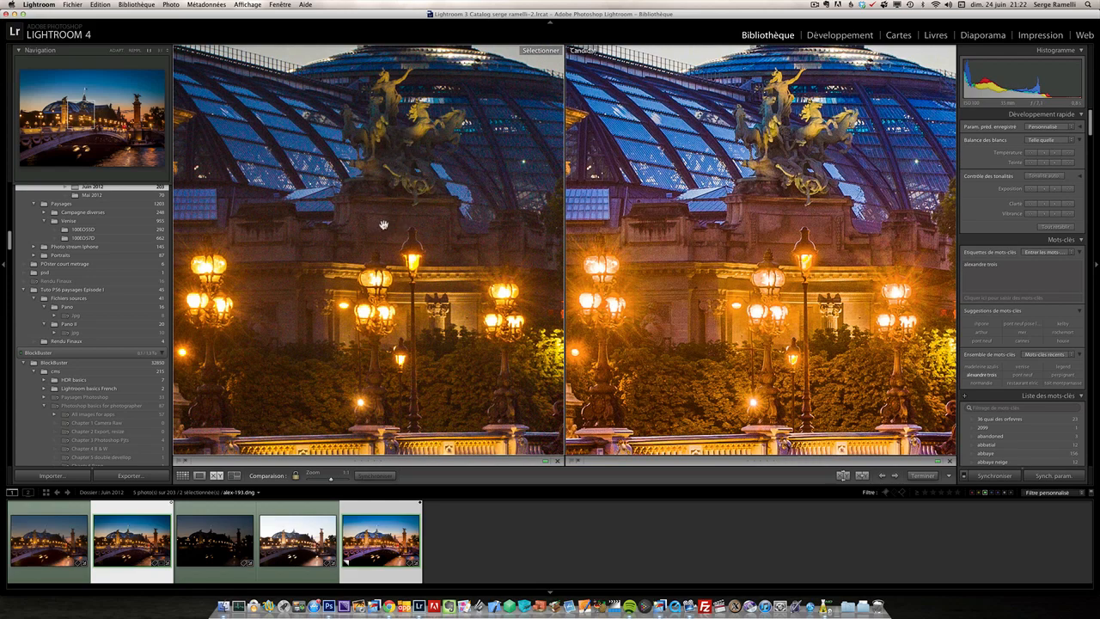
pyautogui.moveTo(328, 228); pyautogui.dragTo(477, 246)
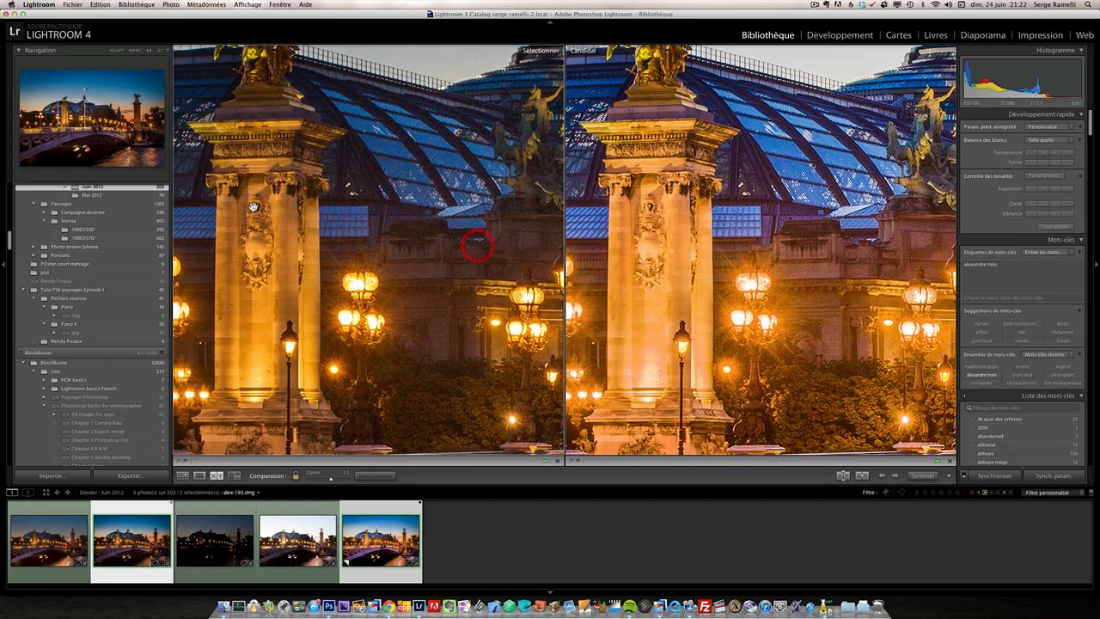
pyautogui.moveTo(254, 207); pyautogui.dragTo(319, 244)
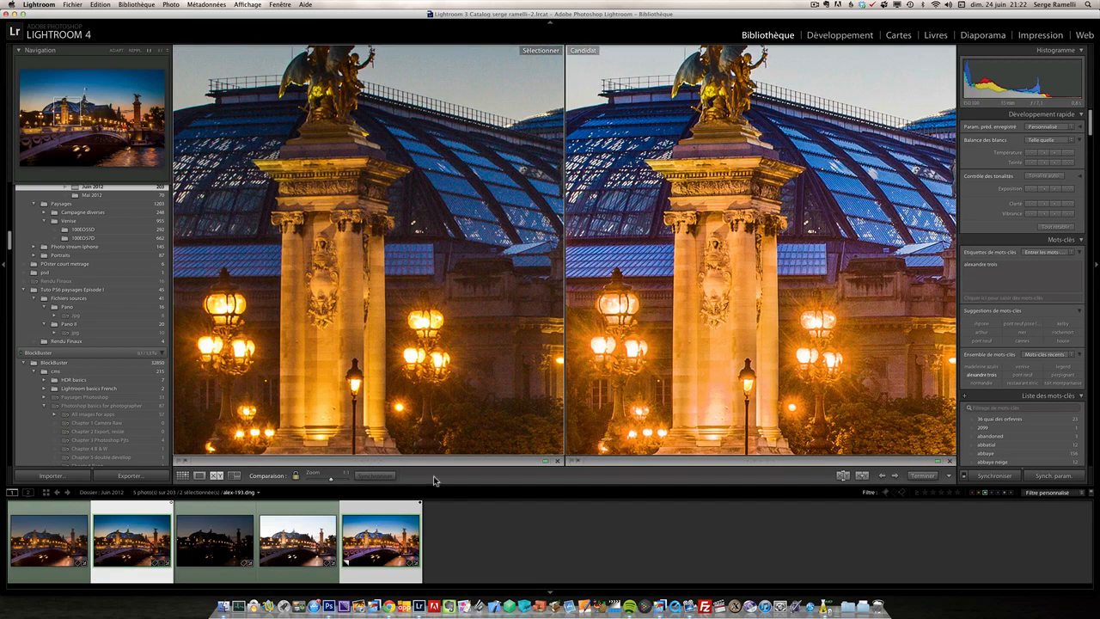
# Step: Leave the comparison and display the whole HDR virtual copy in single-image view
pyautogui.click(922, 475)
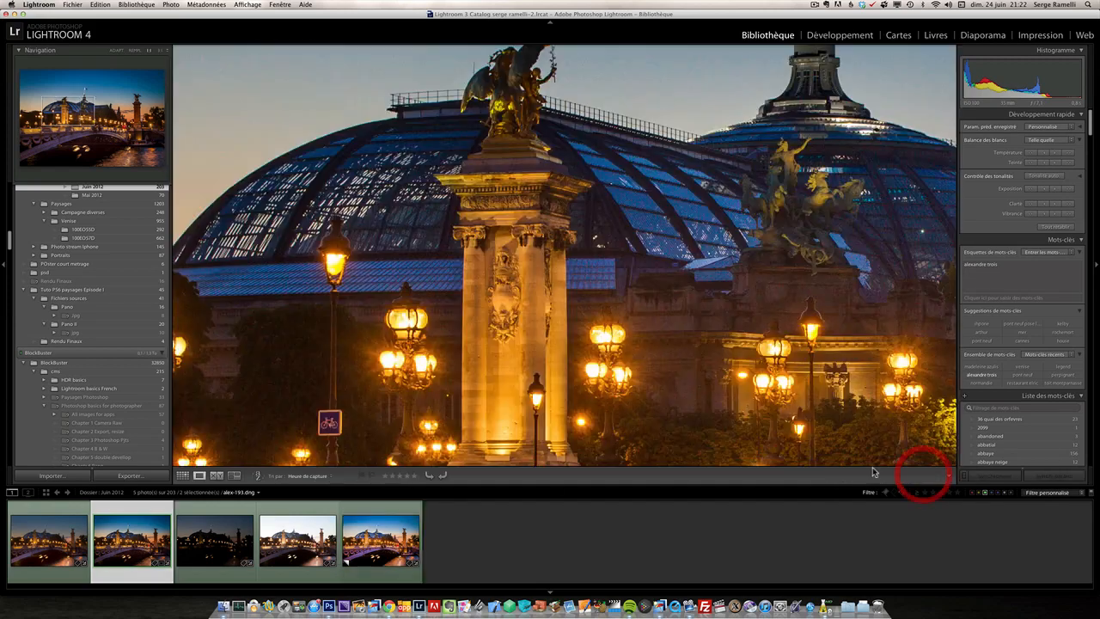
pyautogui.click(362, 564)
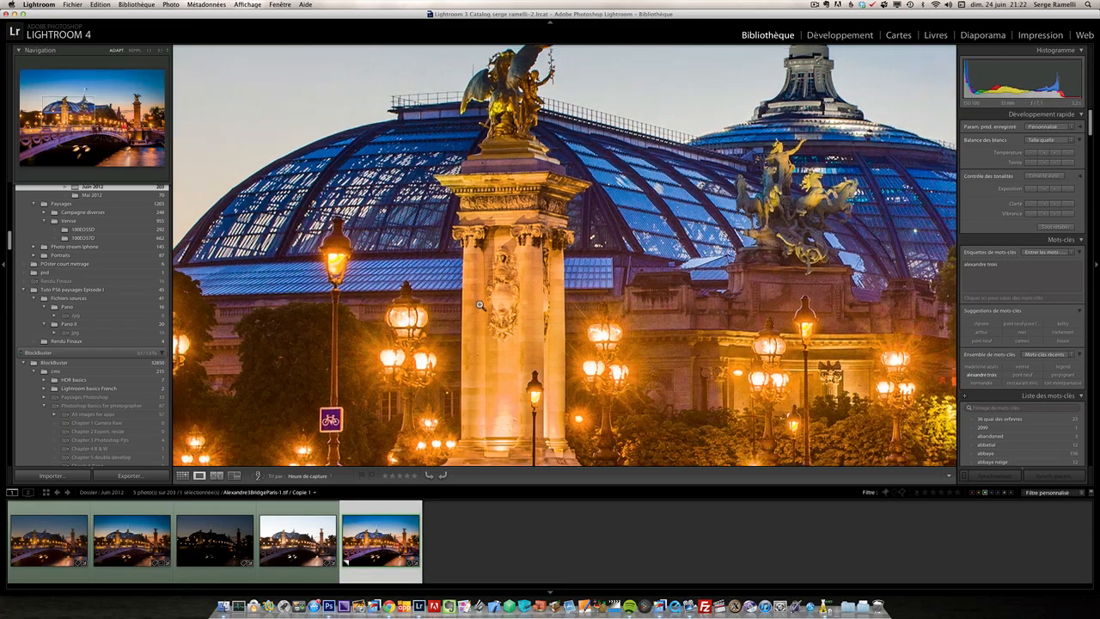
pyautogui.click(480, 305)
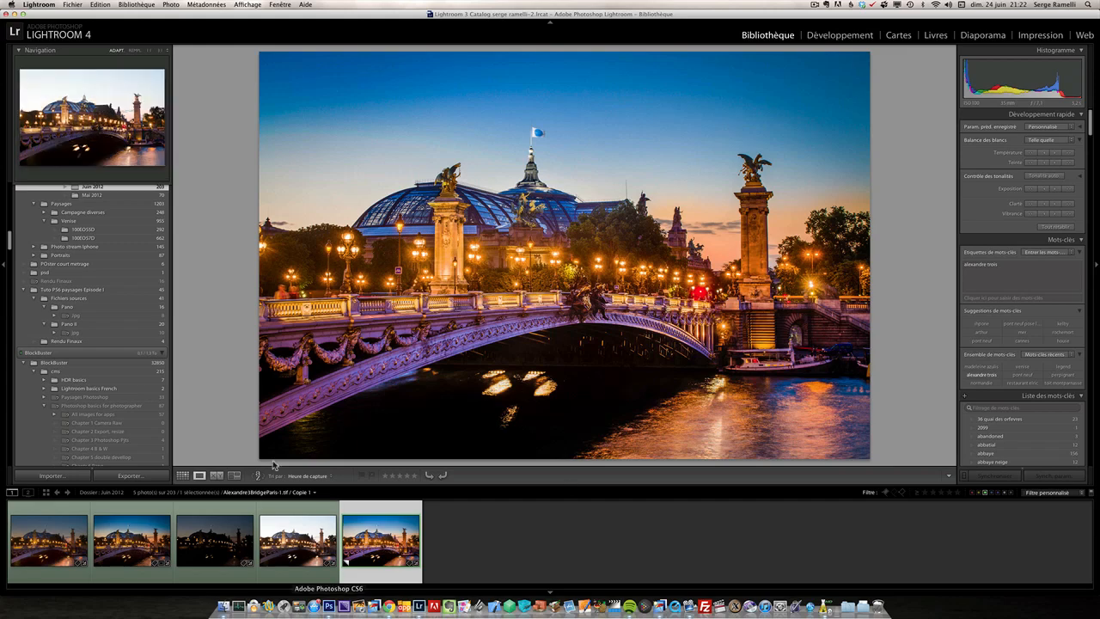
# Step: Switch to Chrome and go from the photoserge trainer profile to the tuto.com home page
pyautogui.press('super+Tab')
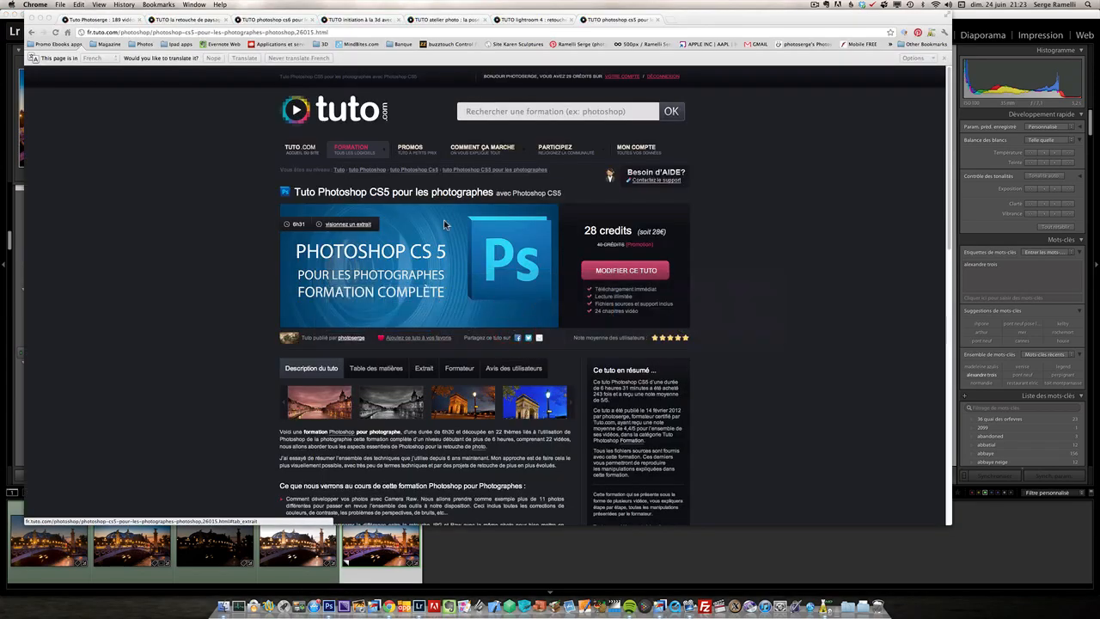
pyautogui.click(127, 22)
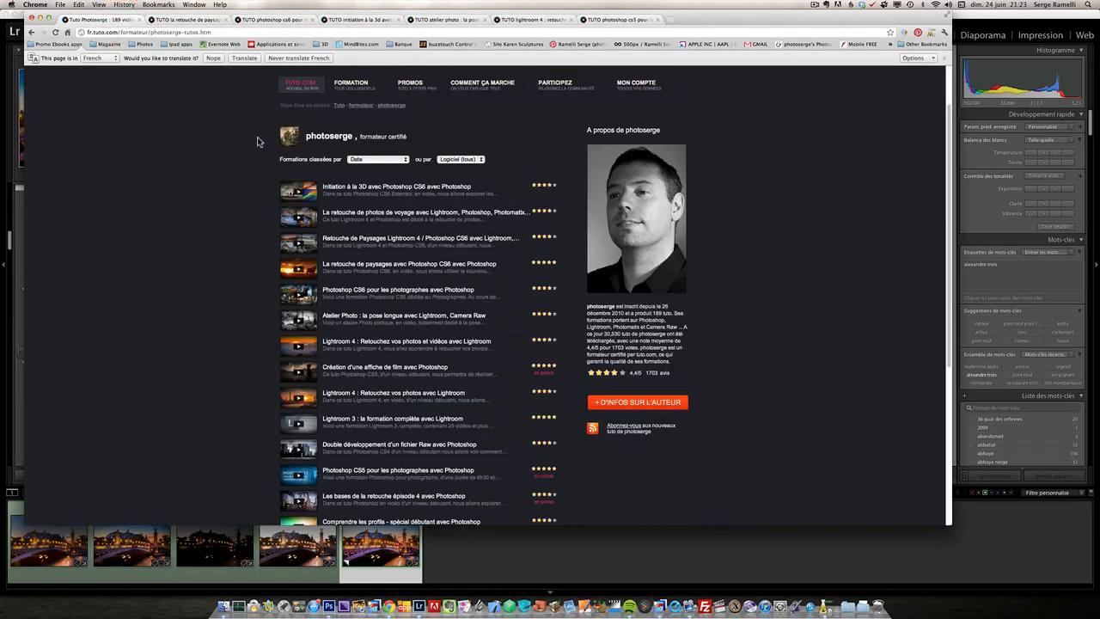
pyautogui.scroll(3, 280, 114)
pyautogui.click(328, 116)
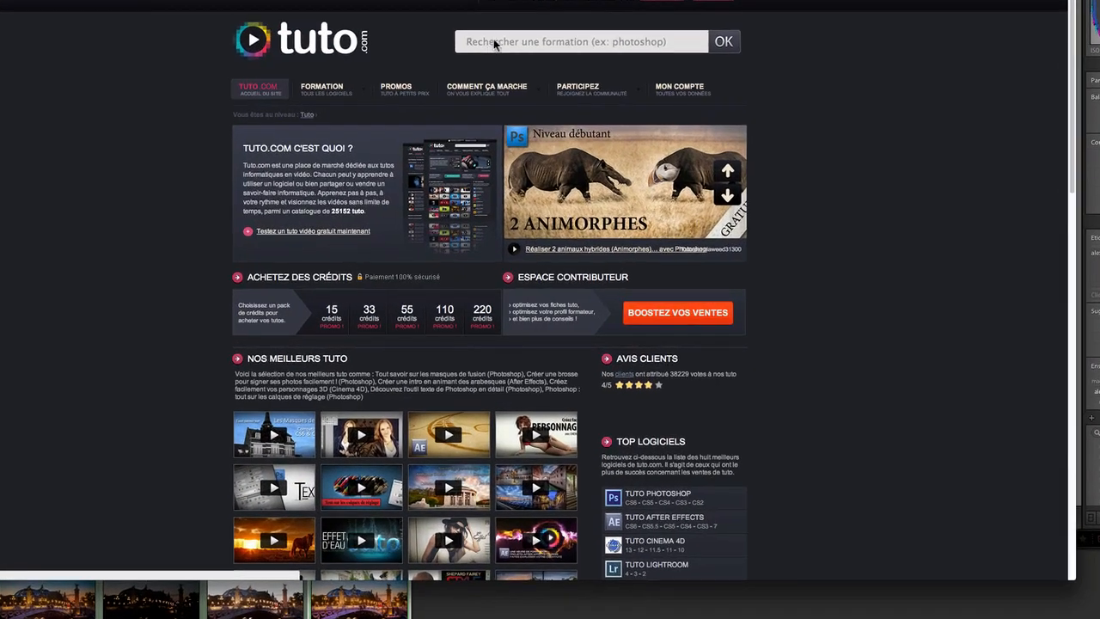
# Step: Search tuto.com for the trainer "photoserge"
pyautogui.click(487, 100)
pyautogui.scroll(1, 494, 43)
pyautogui.write('photoserge')
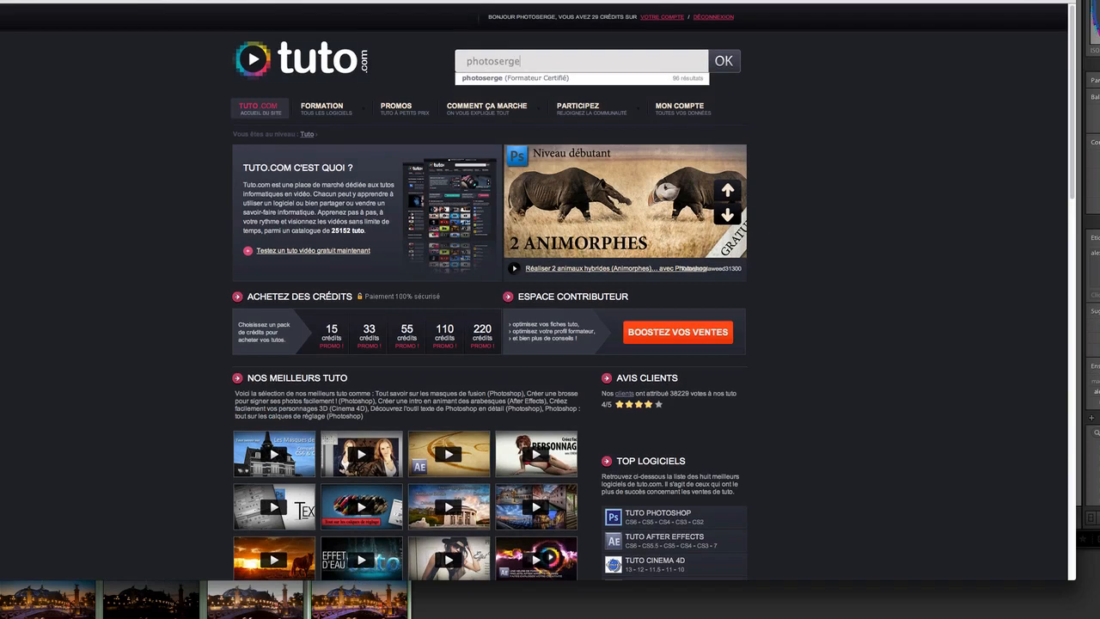
pyautogui.press('Return')
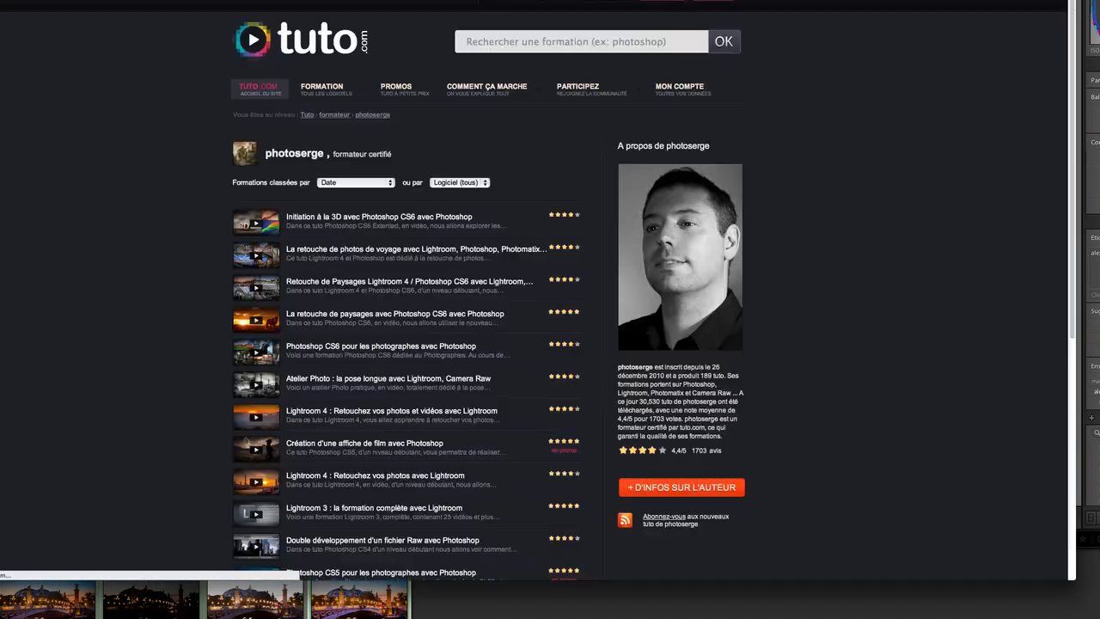
# Step: Look over the trainer's course list and the pages for the Photoshop CS6 landscape retouching and Photoshop CS6 for photographers courses
pyautogui.scroll(1, 477, 49)
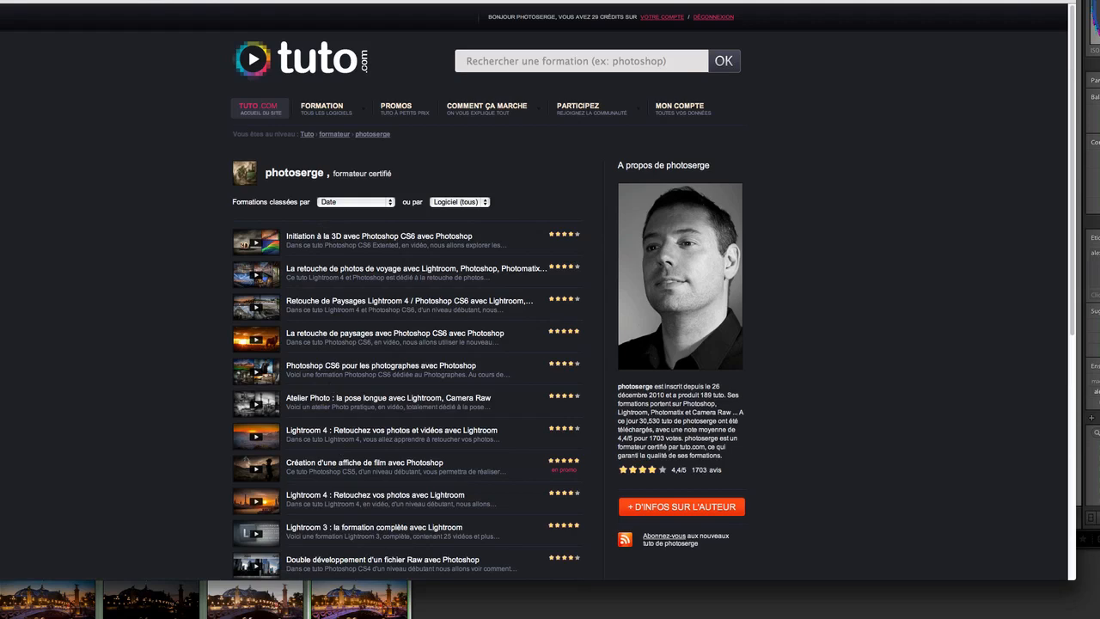
pyautogui.hotkey('ctrl', 'Tab')
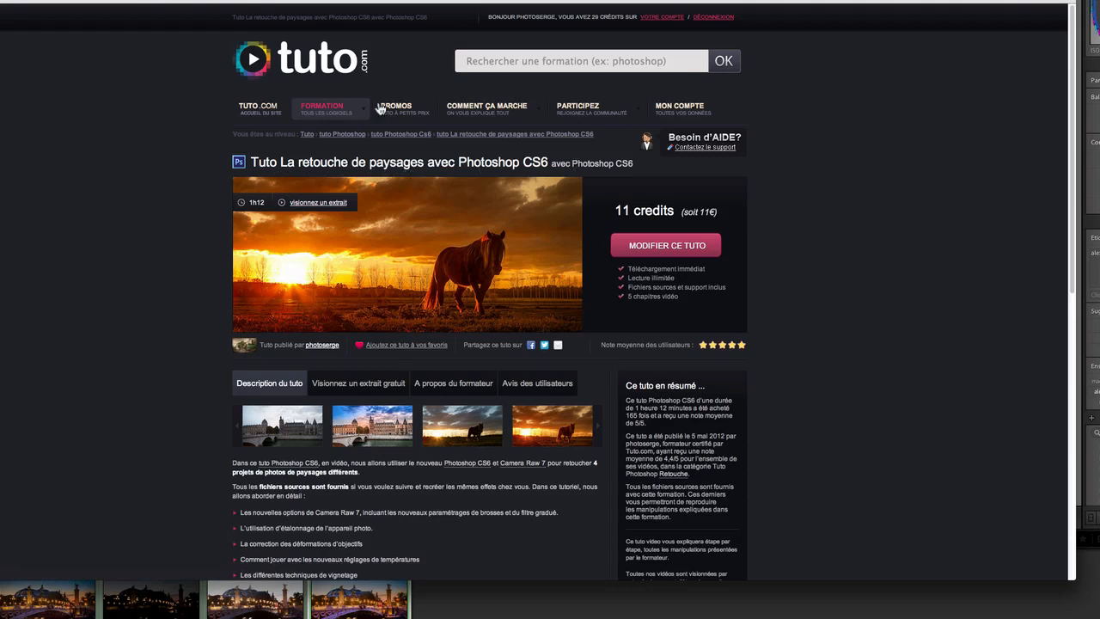
pyautogui.hotkey('ctrl', 'Tab')
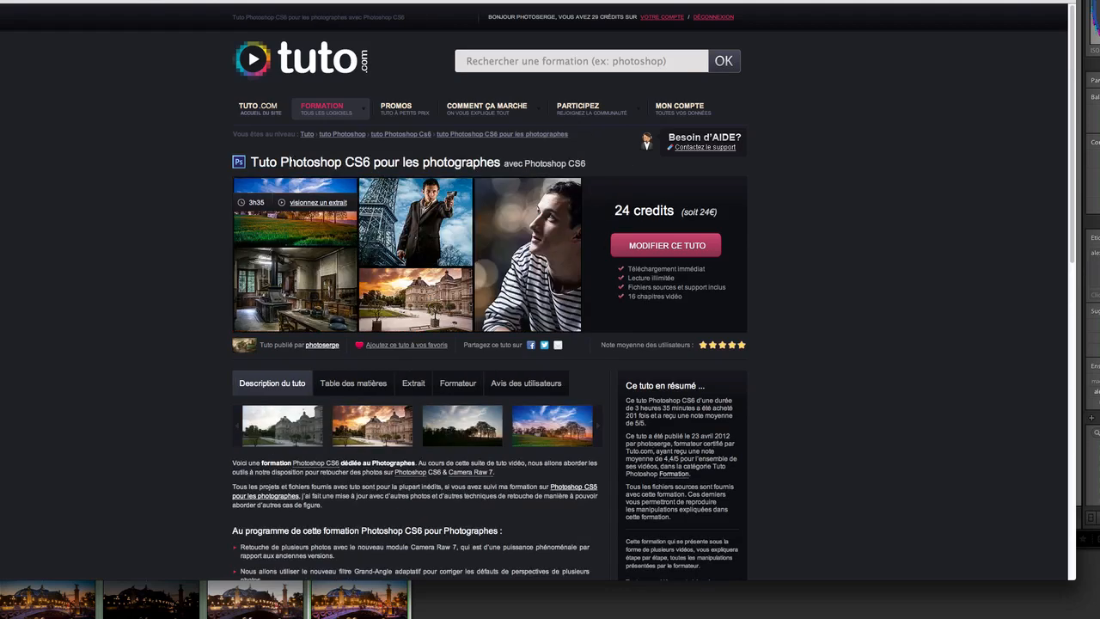